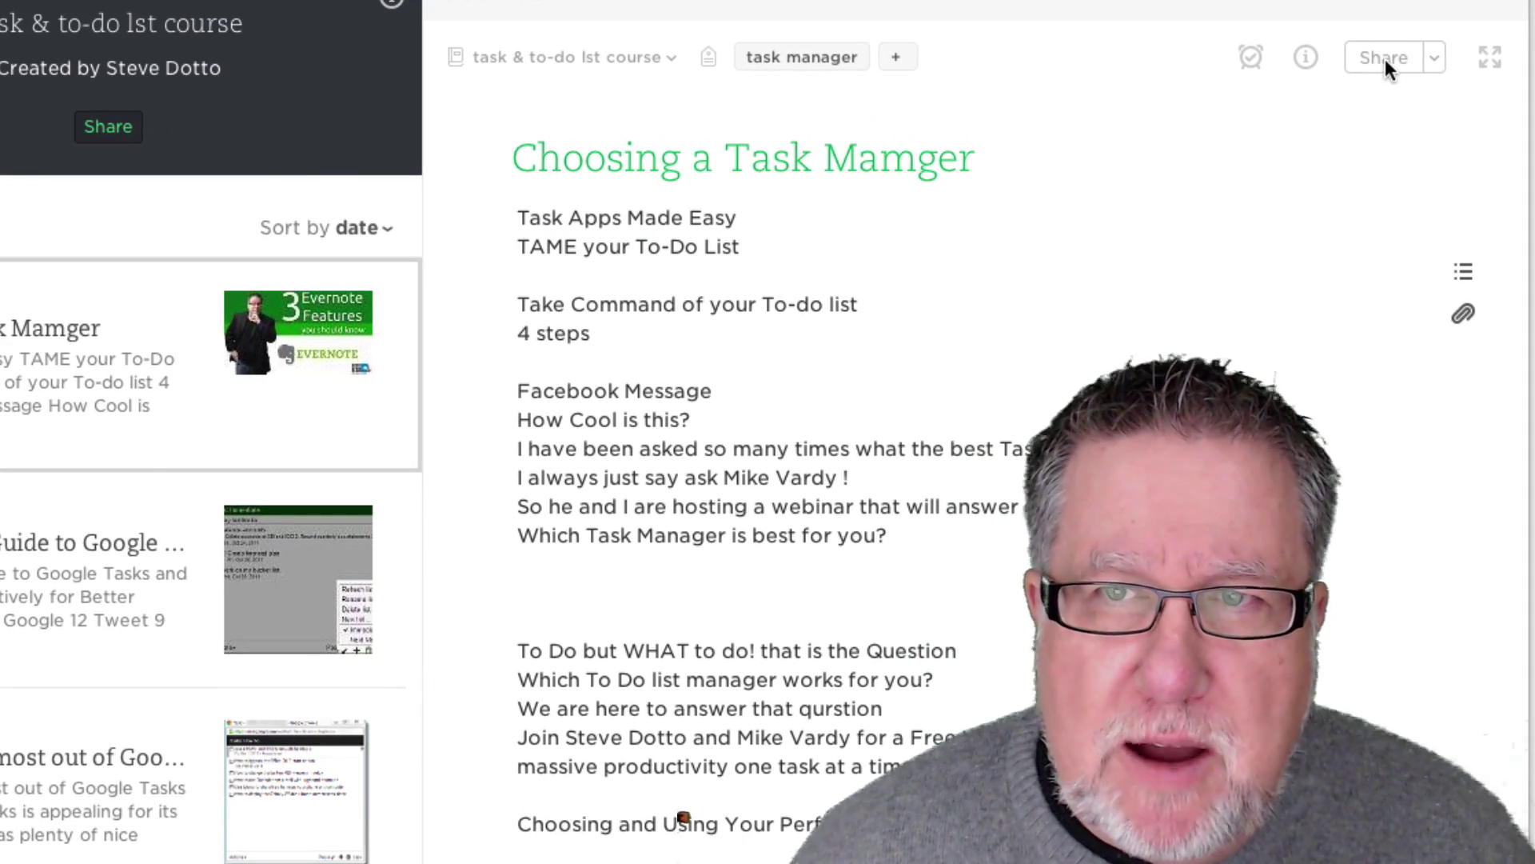
Step: Open the Share panel for the 'Choosing a Task Mamger' note in Evernote Web
click(1382, 69)
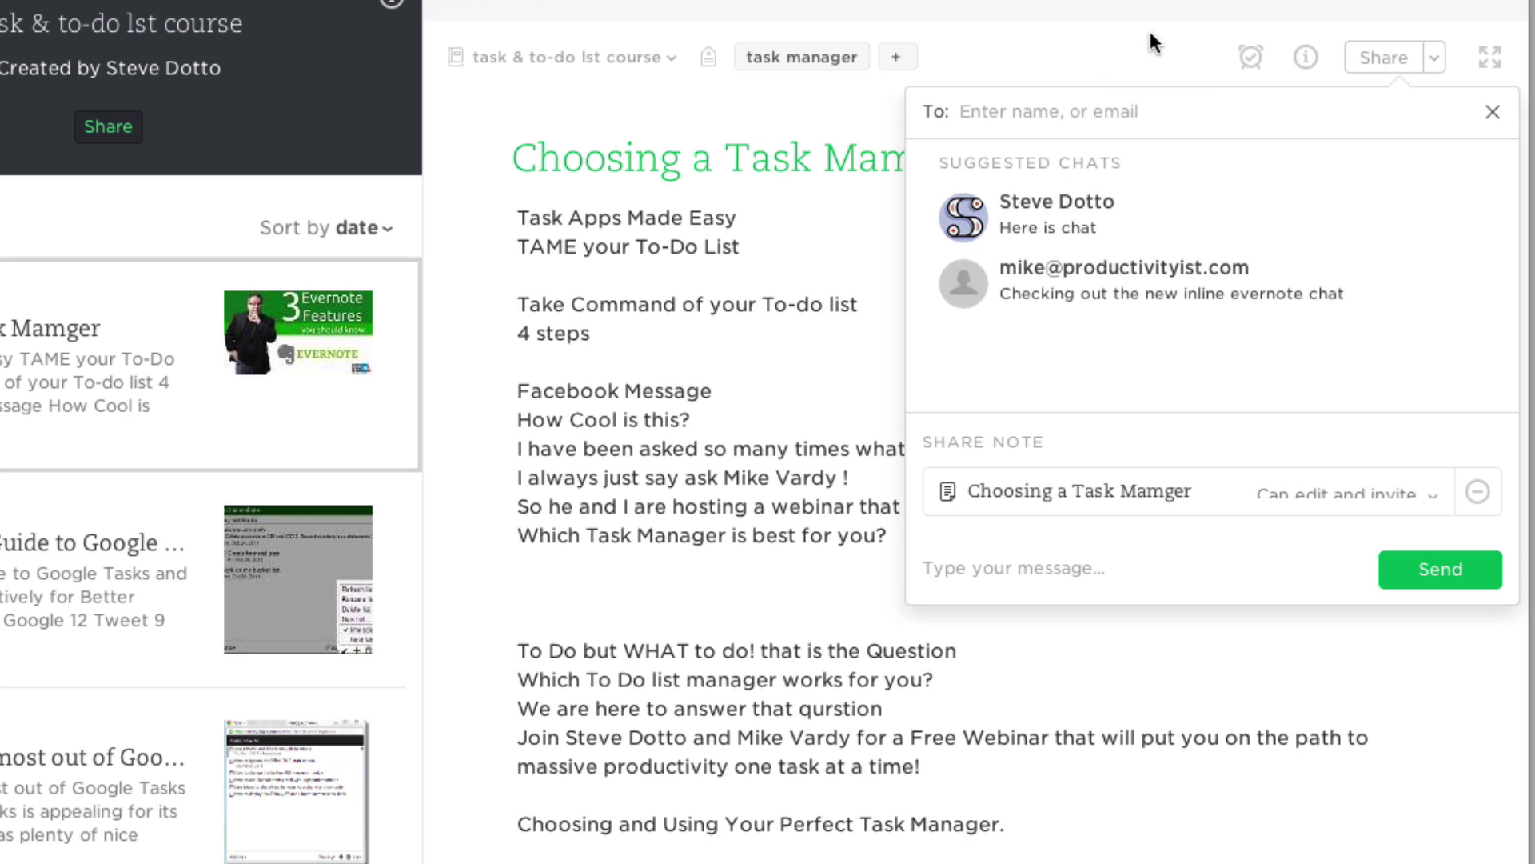
click(1364, 709)
click(1490, 113)
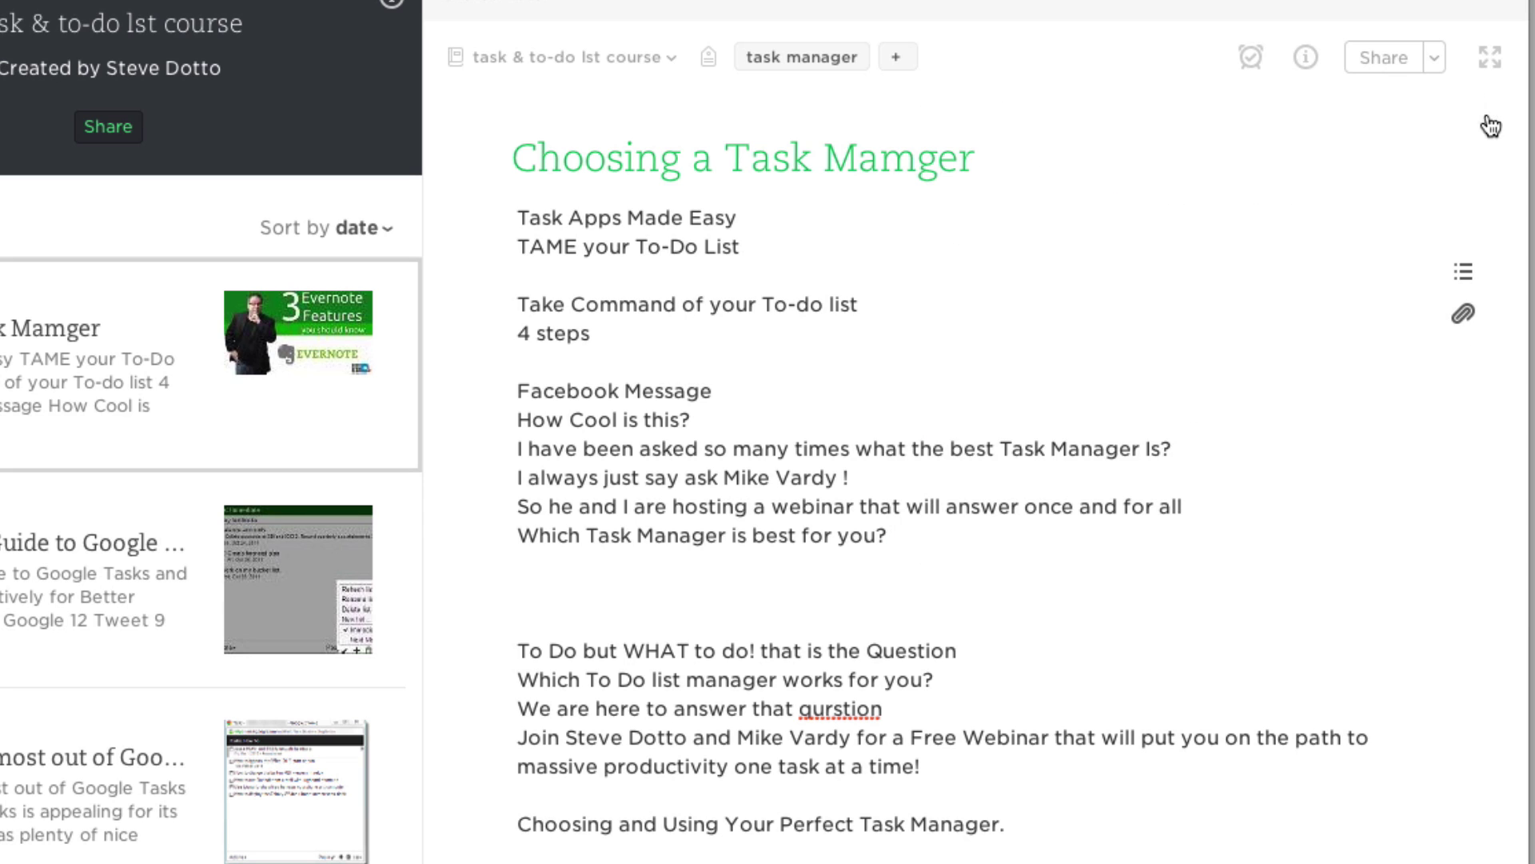
click(1437, 70)
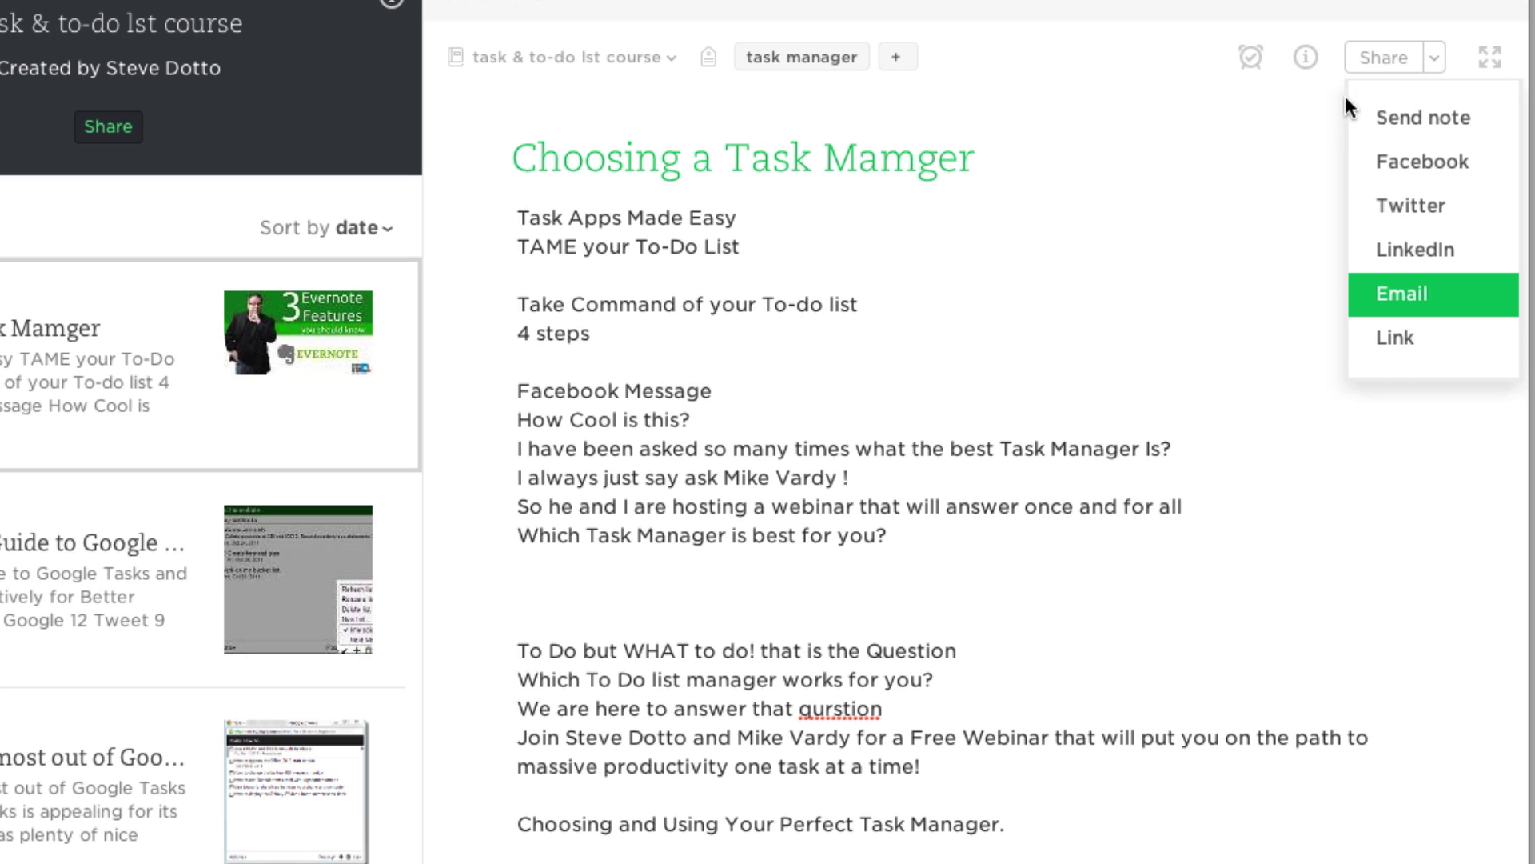
click(1312, 140)
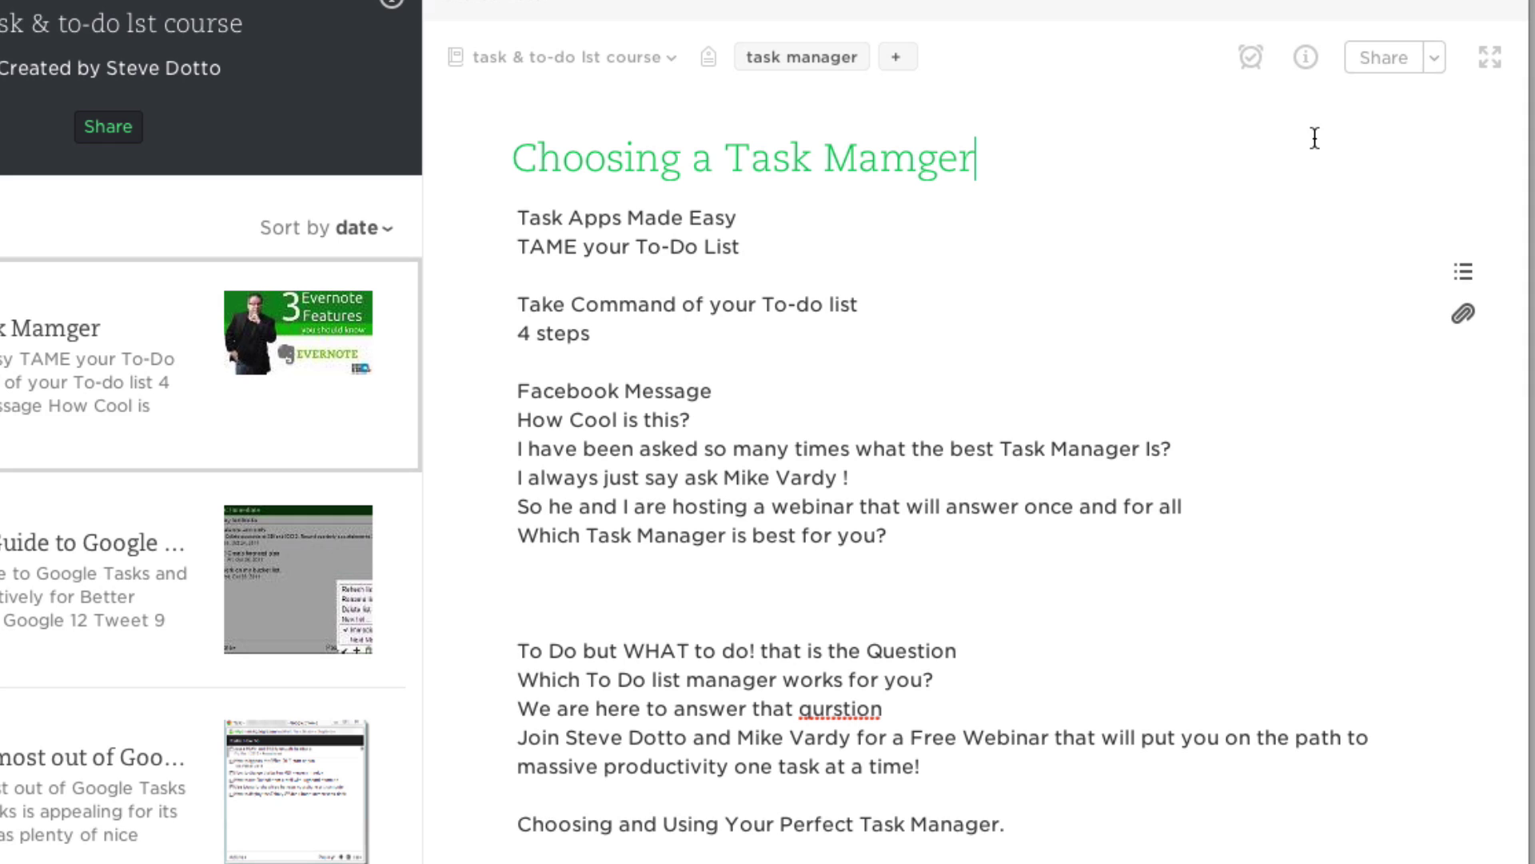
click(1378, 66)
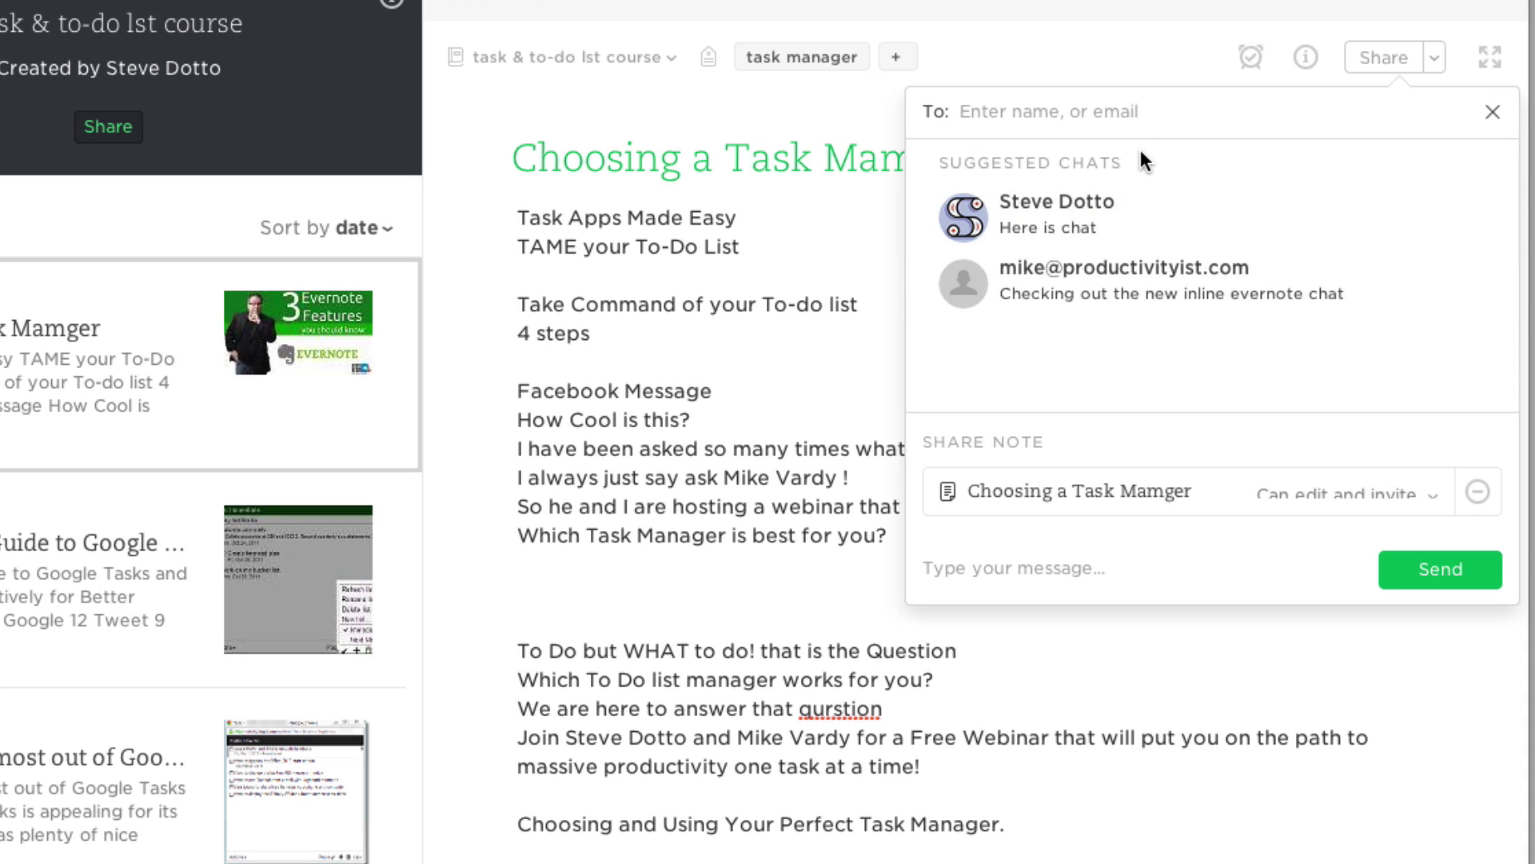
Step: Enter 'ste' as a share recipient, browse the matching suggested people, then return to the note body
click(1060, 110)
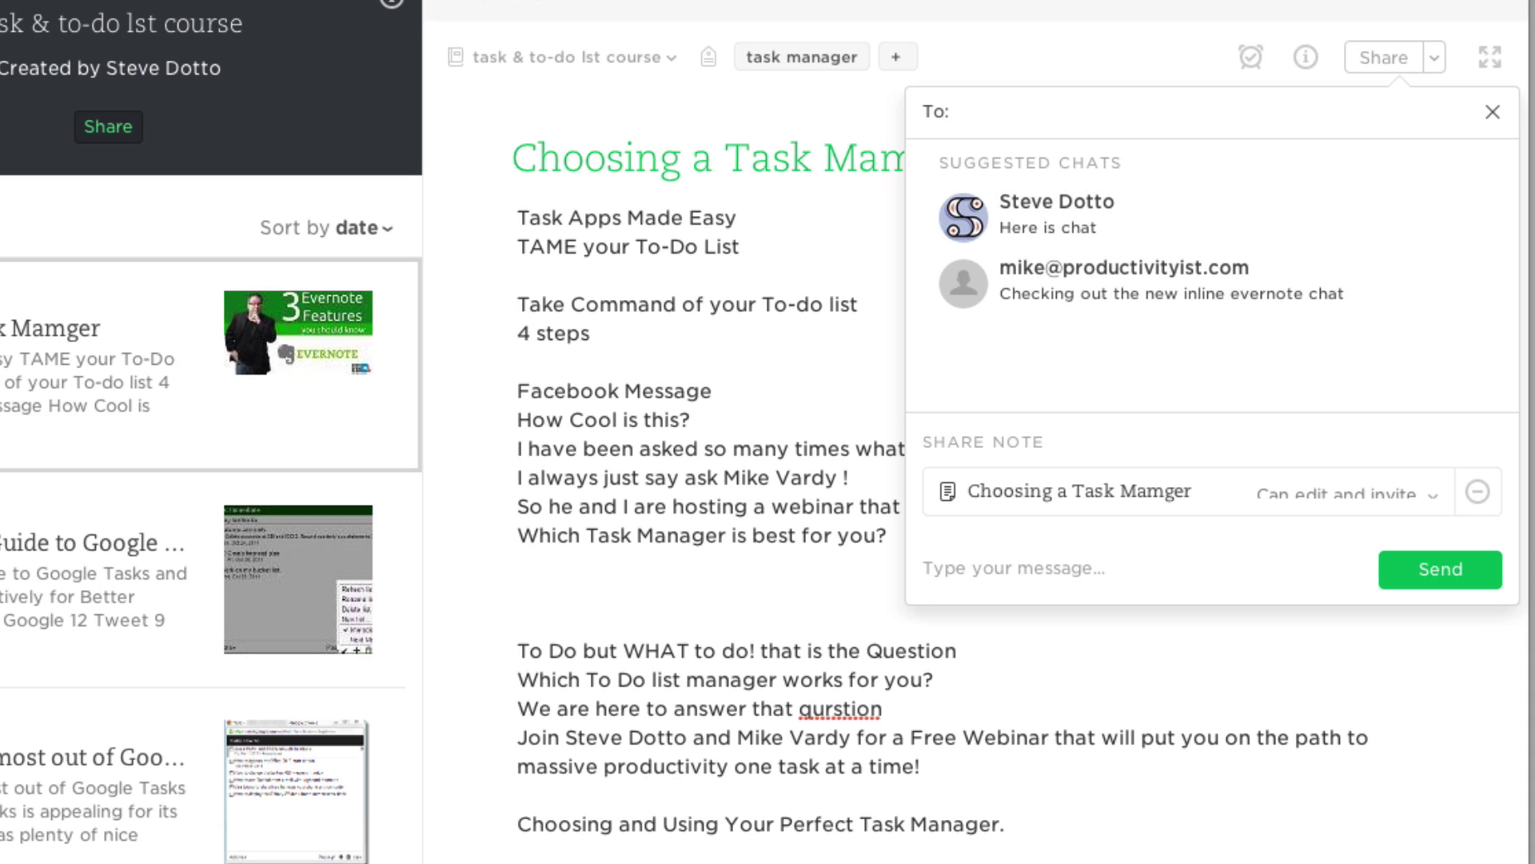
text(ste)
scroll(1100, 229, down, 1)
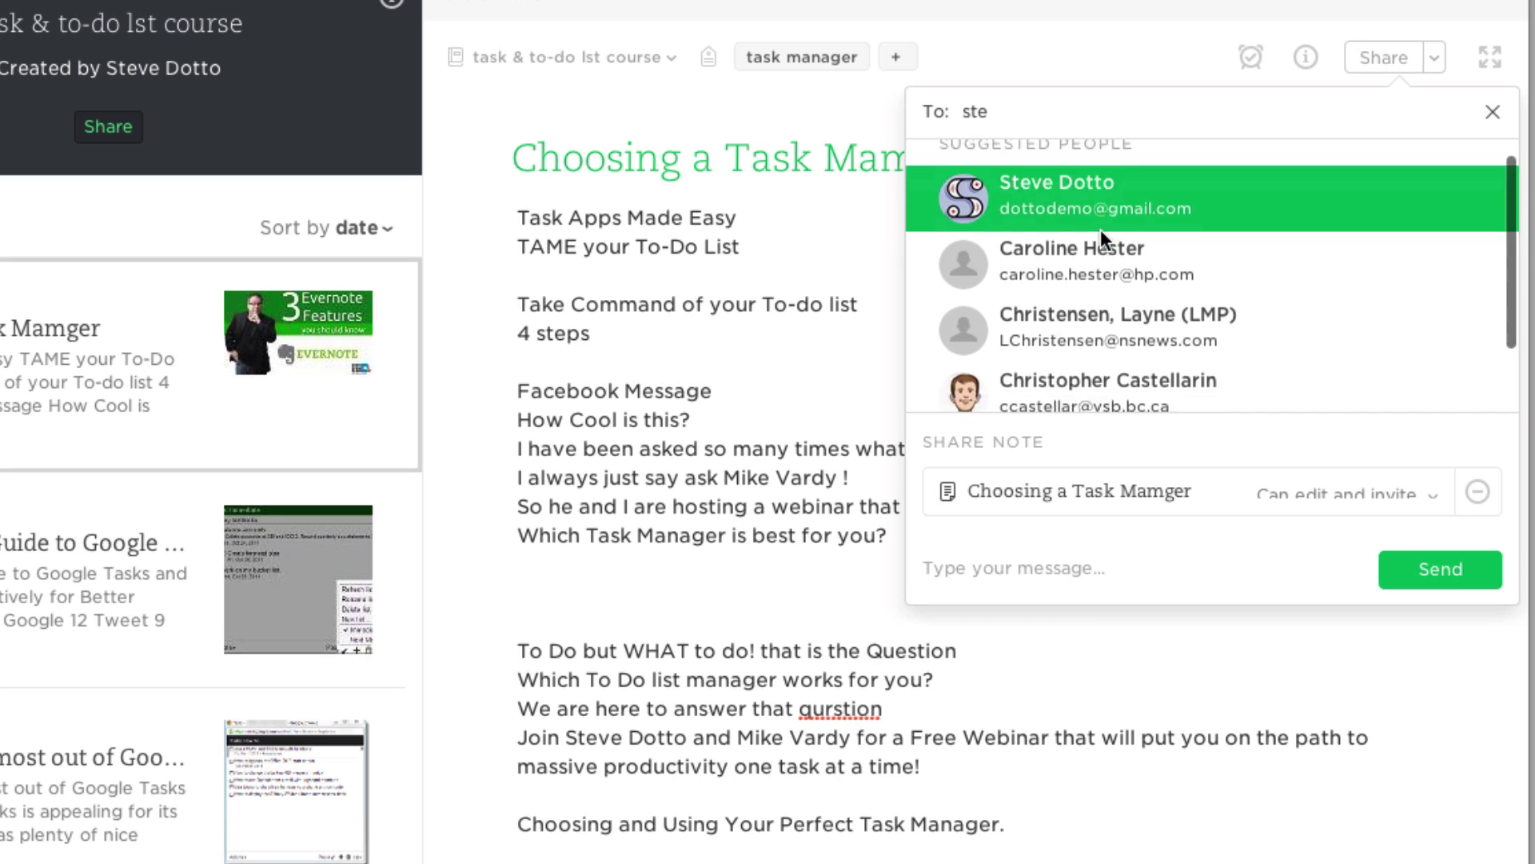
scroll(1101, 229, down, 1)
scroll(1100, 229, up, 2)
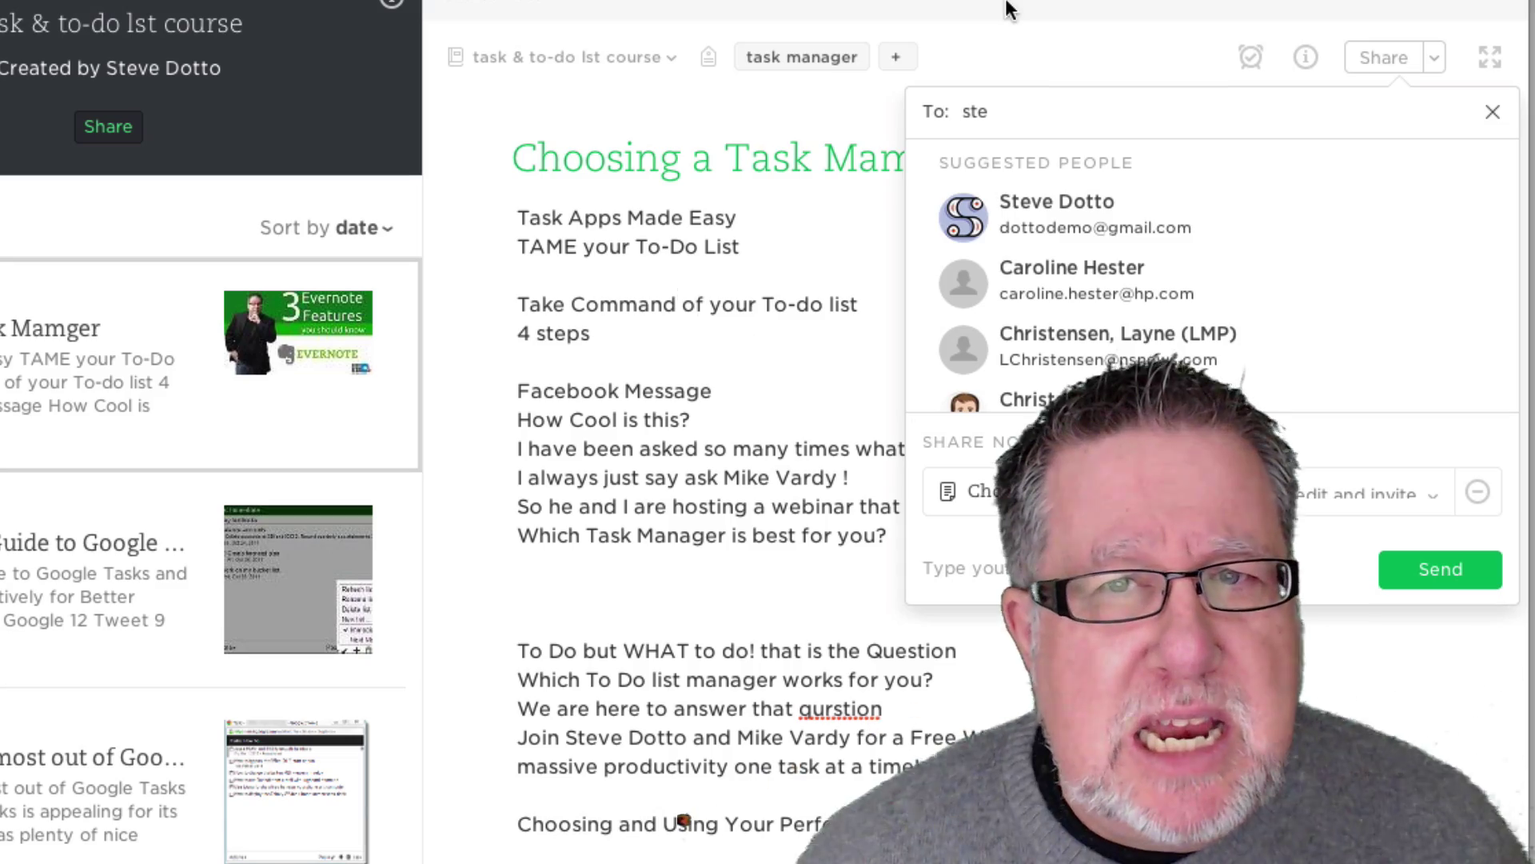
click(557, 281)
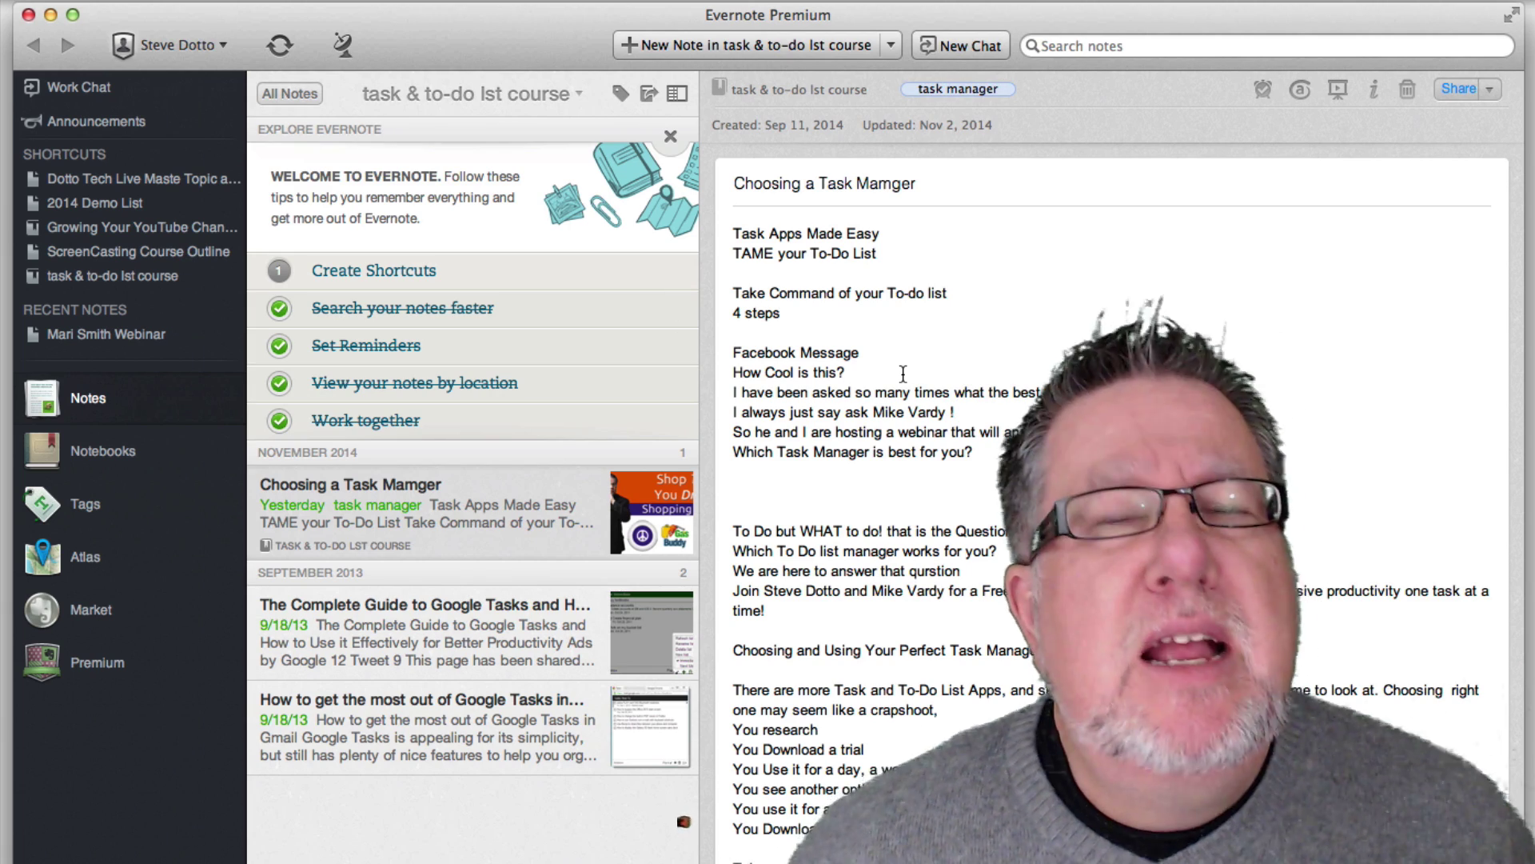
Step: Put the cursor in the note body to show formatting options, then start a new Work Chat
click(904, 373)
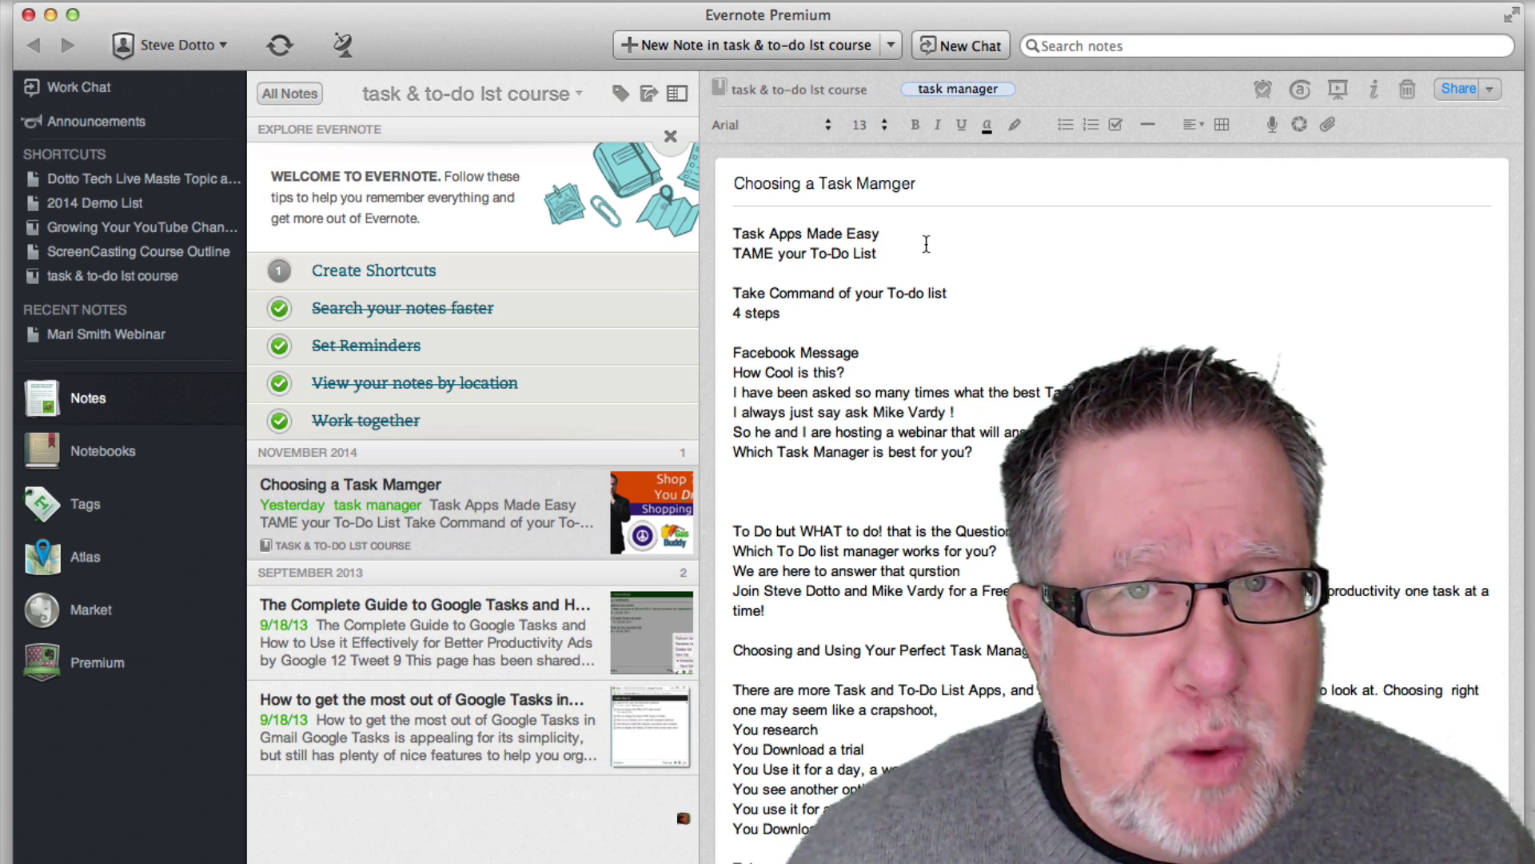
click(961, 43)
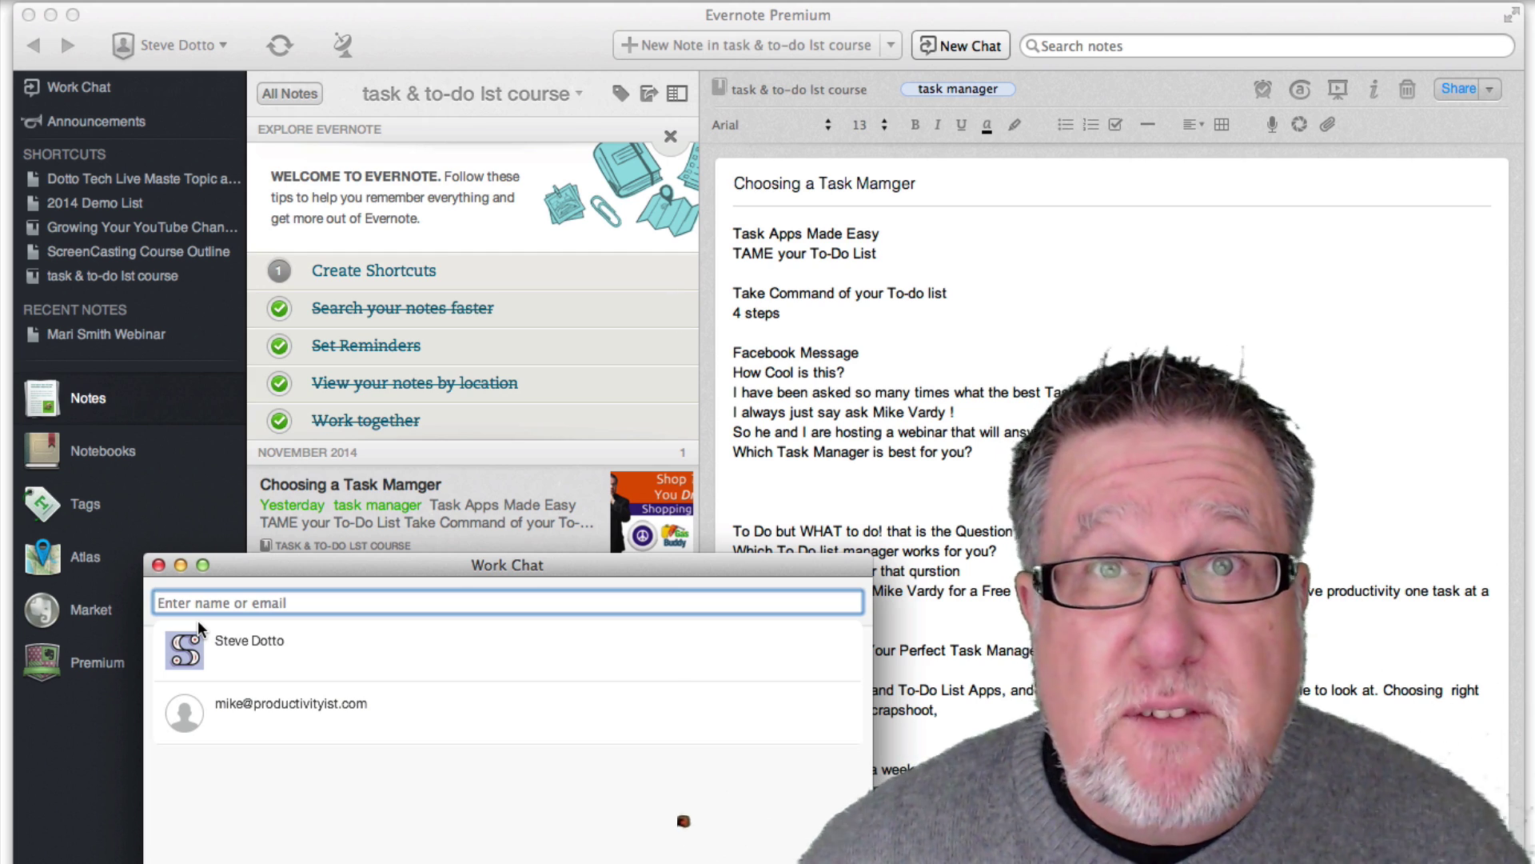
Step: Close the Work Chat window, reopen and close it again, then show and dismiss the sharing options
click(159, 564)
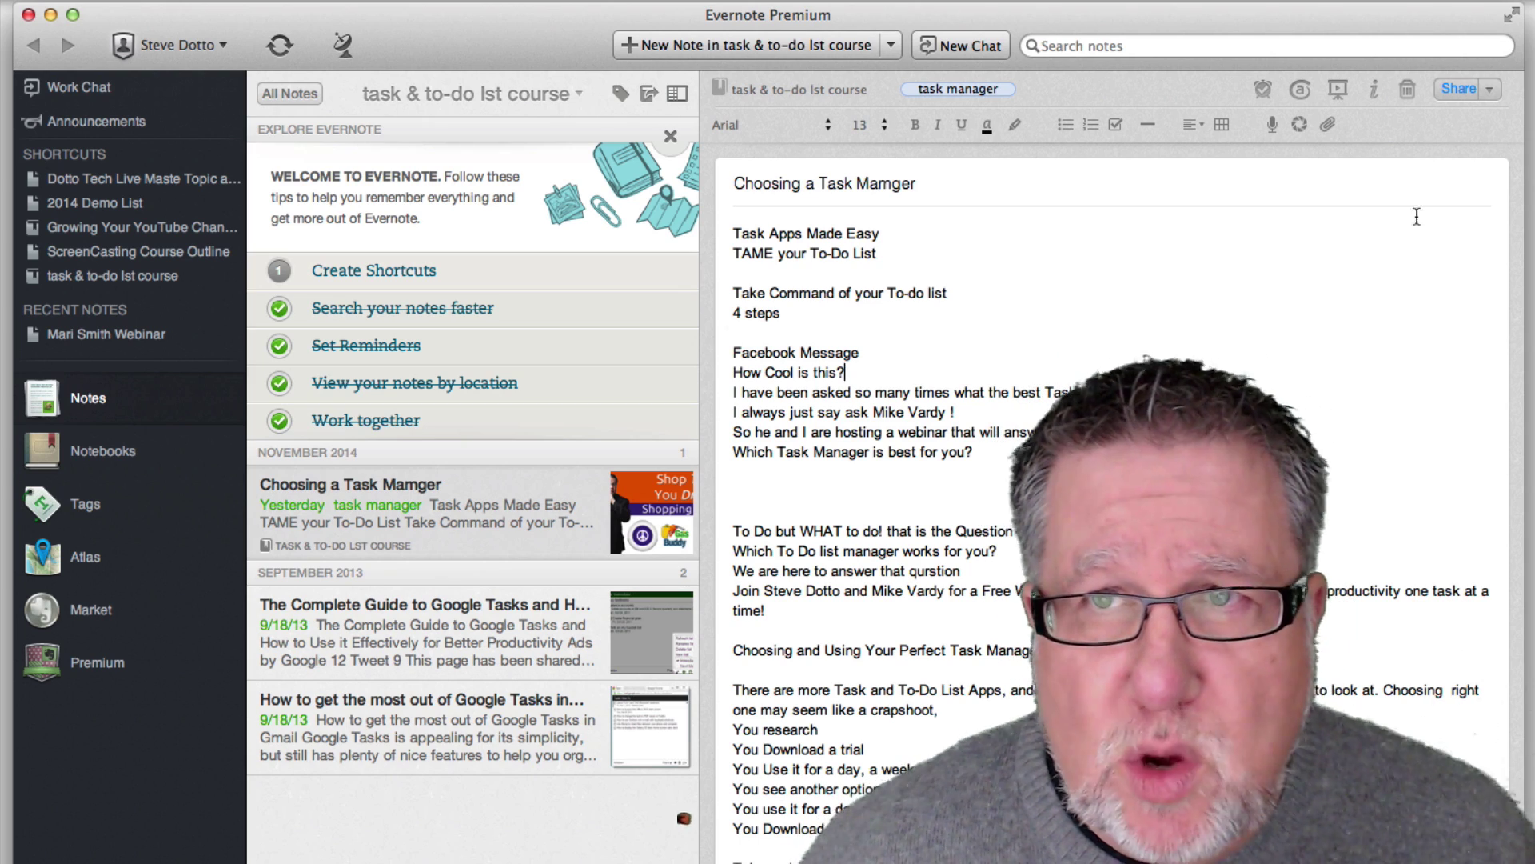
click(1455, 85)
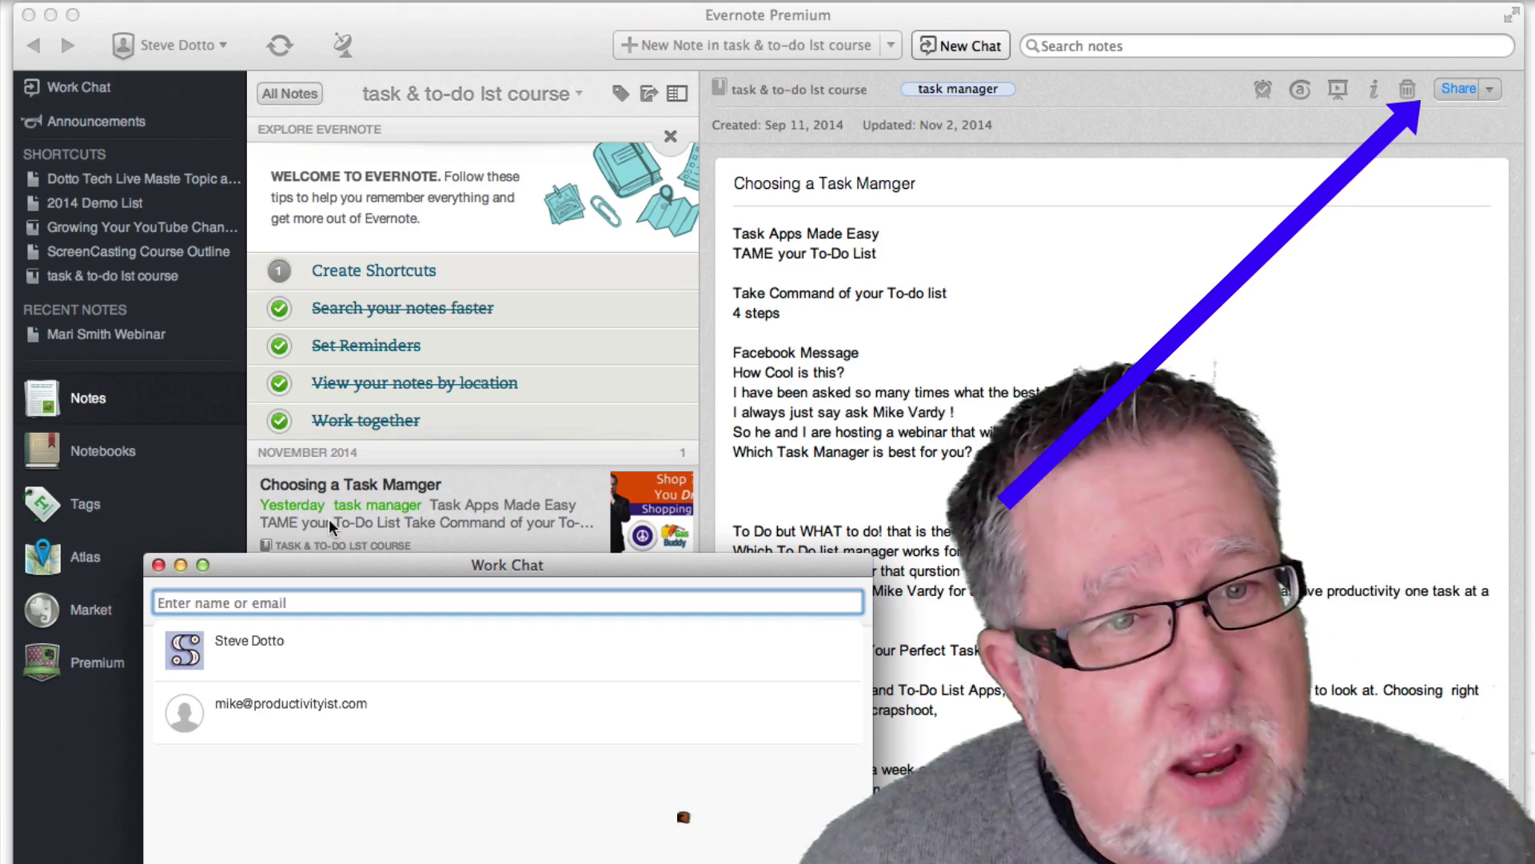
click(159, 566)
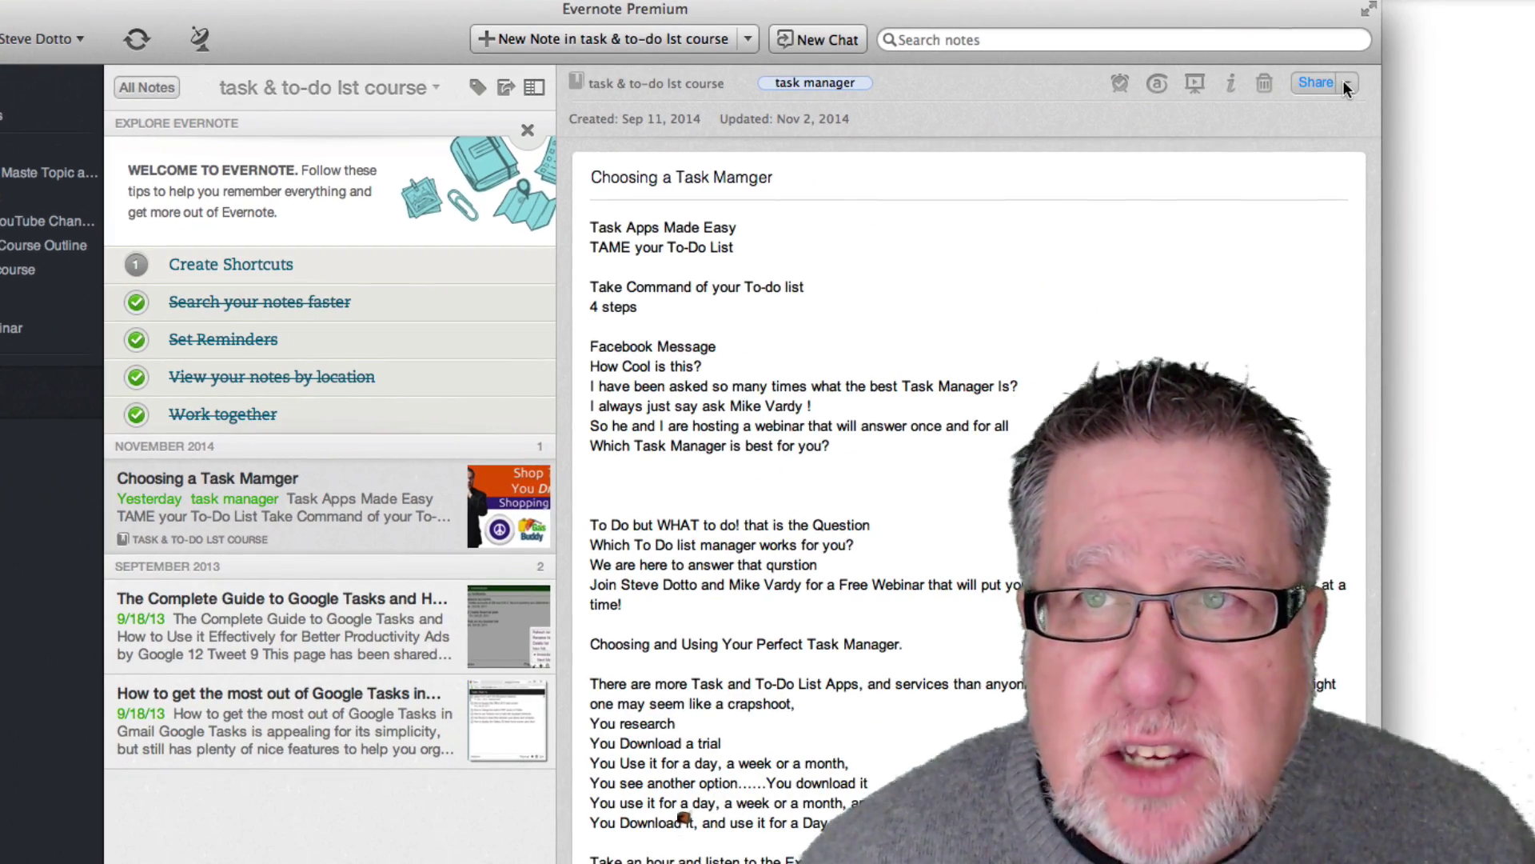
click(1490, 88)
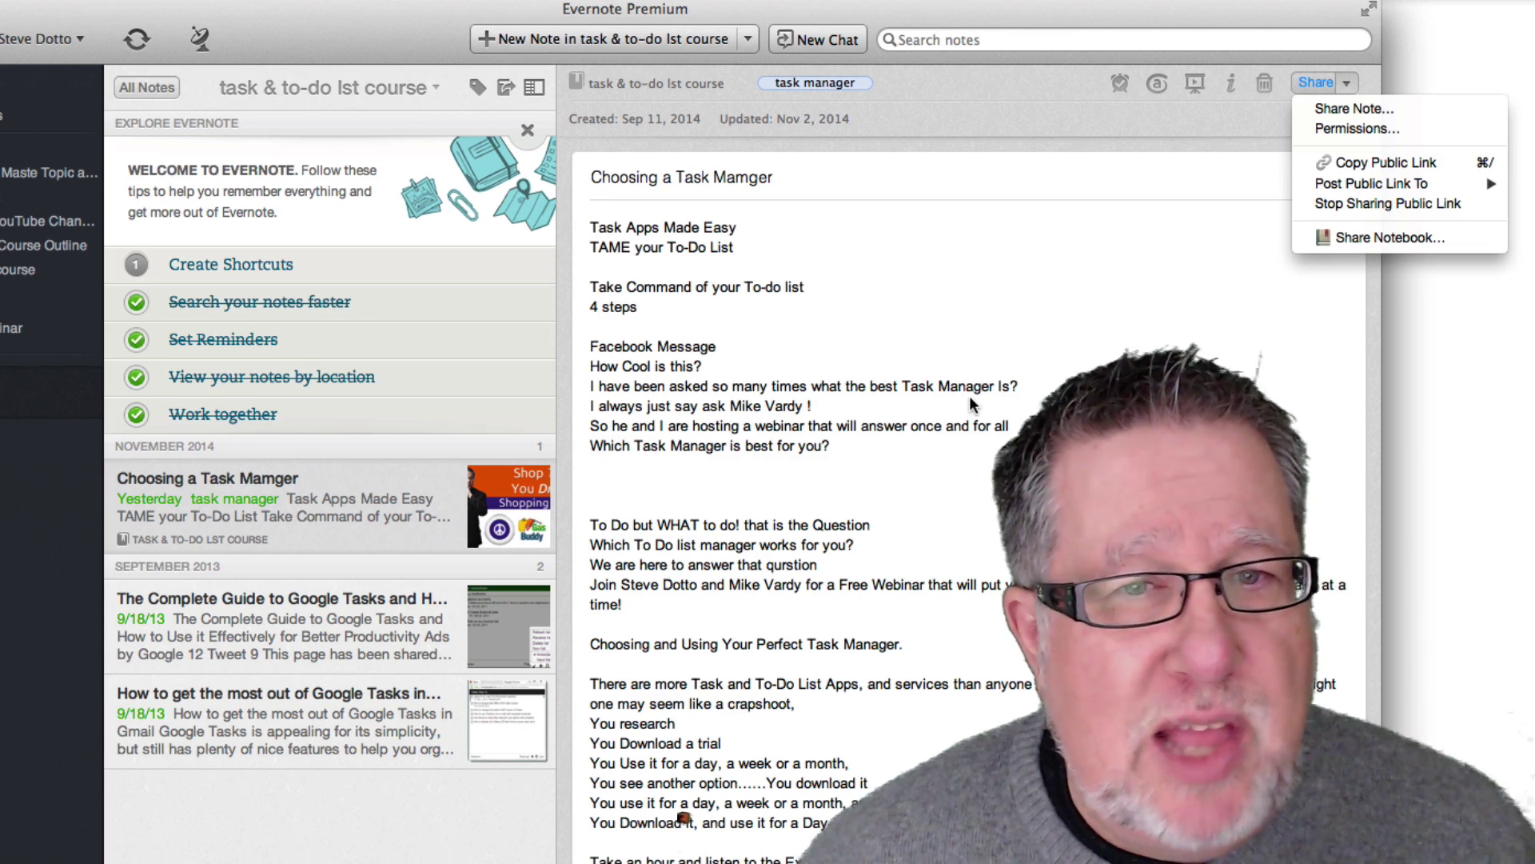
click(1015, 122)
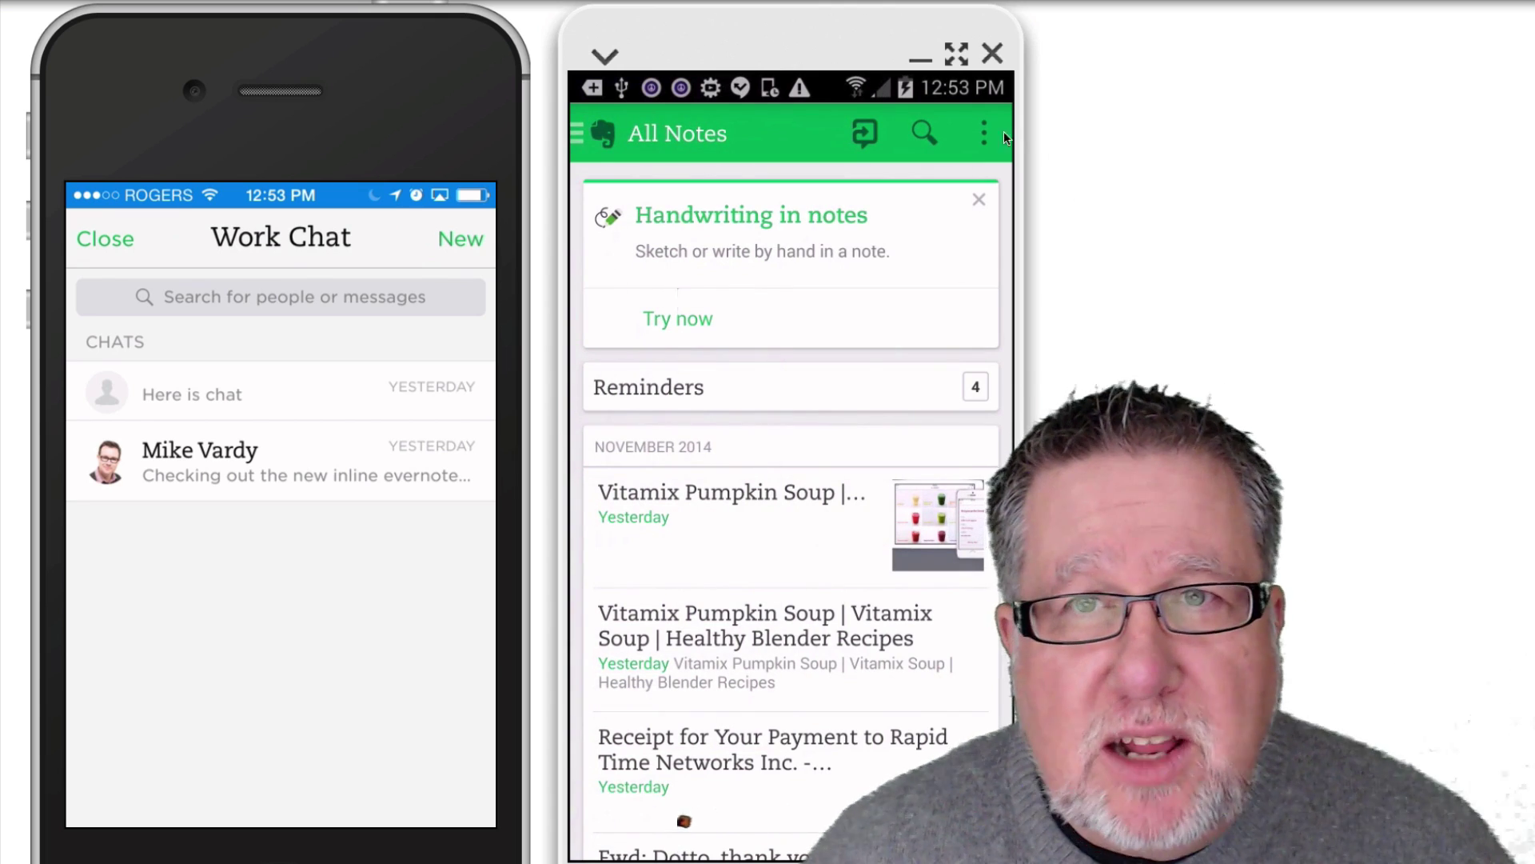
Step: Show the Work Chat conversation list in the Android Evernote app
click(865, 135)
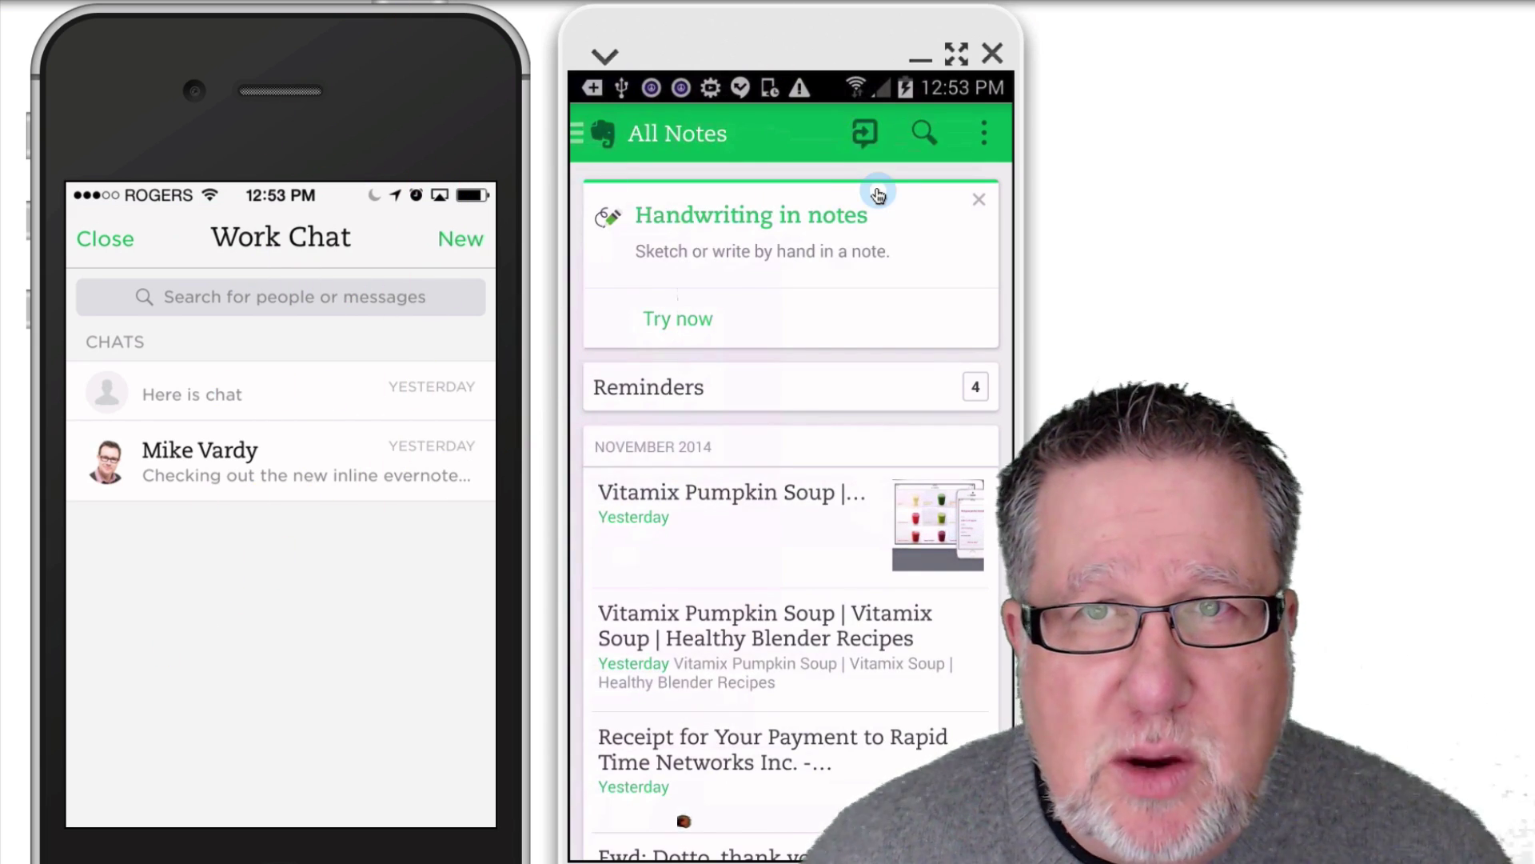
click(868, 137)
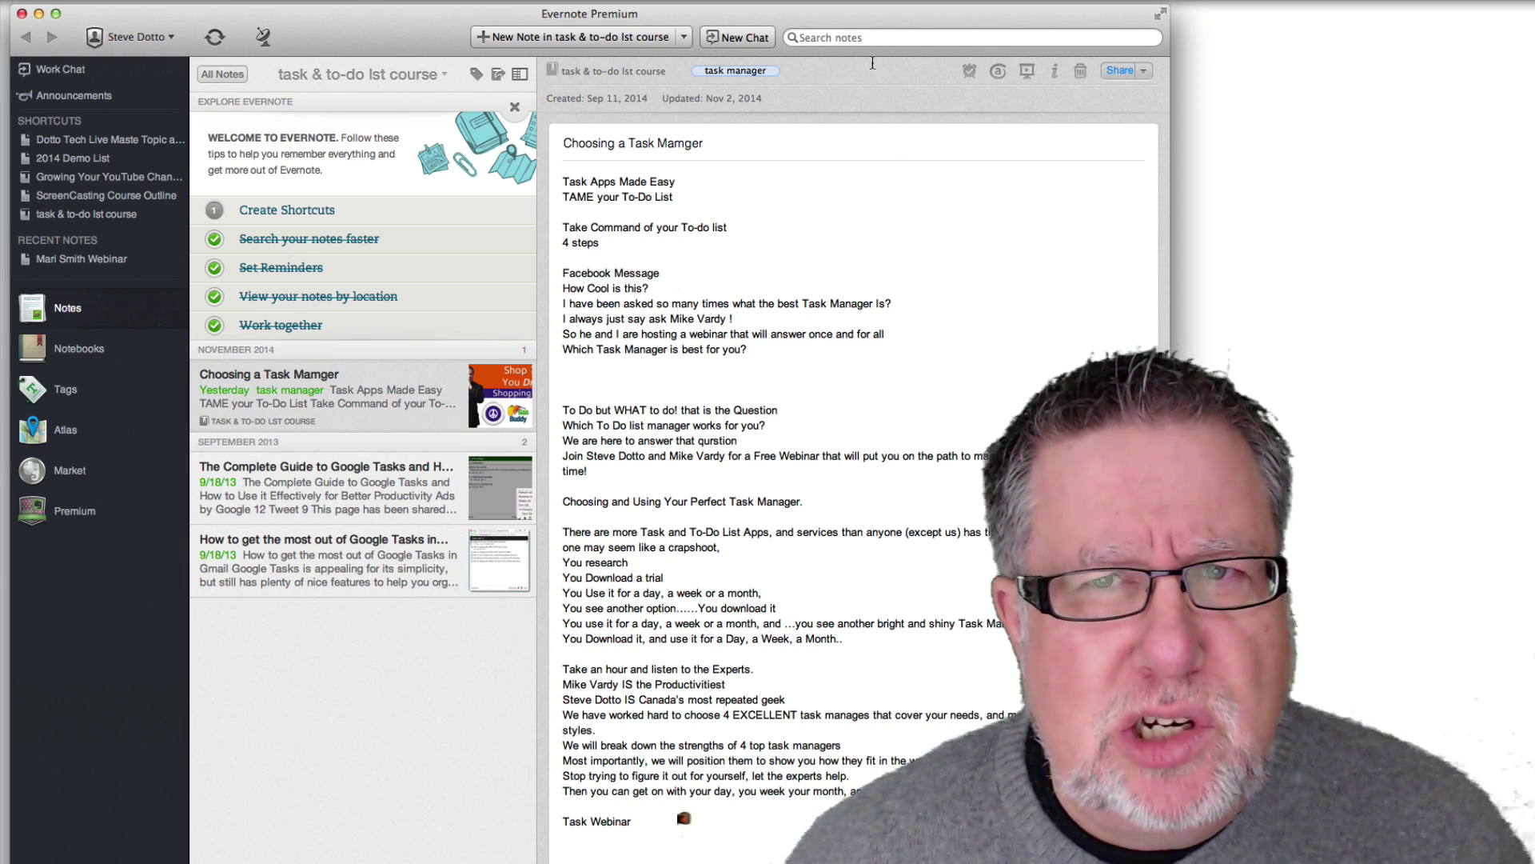
Step: Rerun the recent 'youtube adsense' search, then search notes for 'facebook marketing'
click(833, 37)
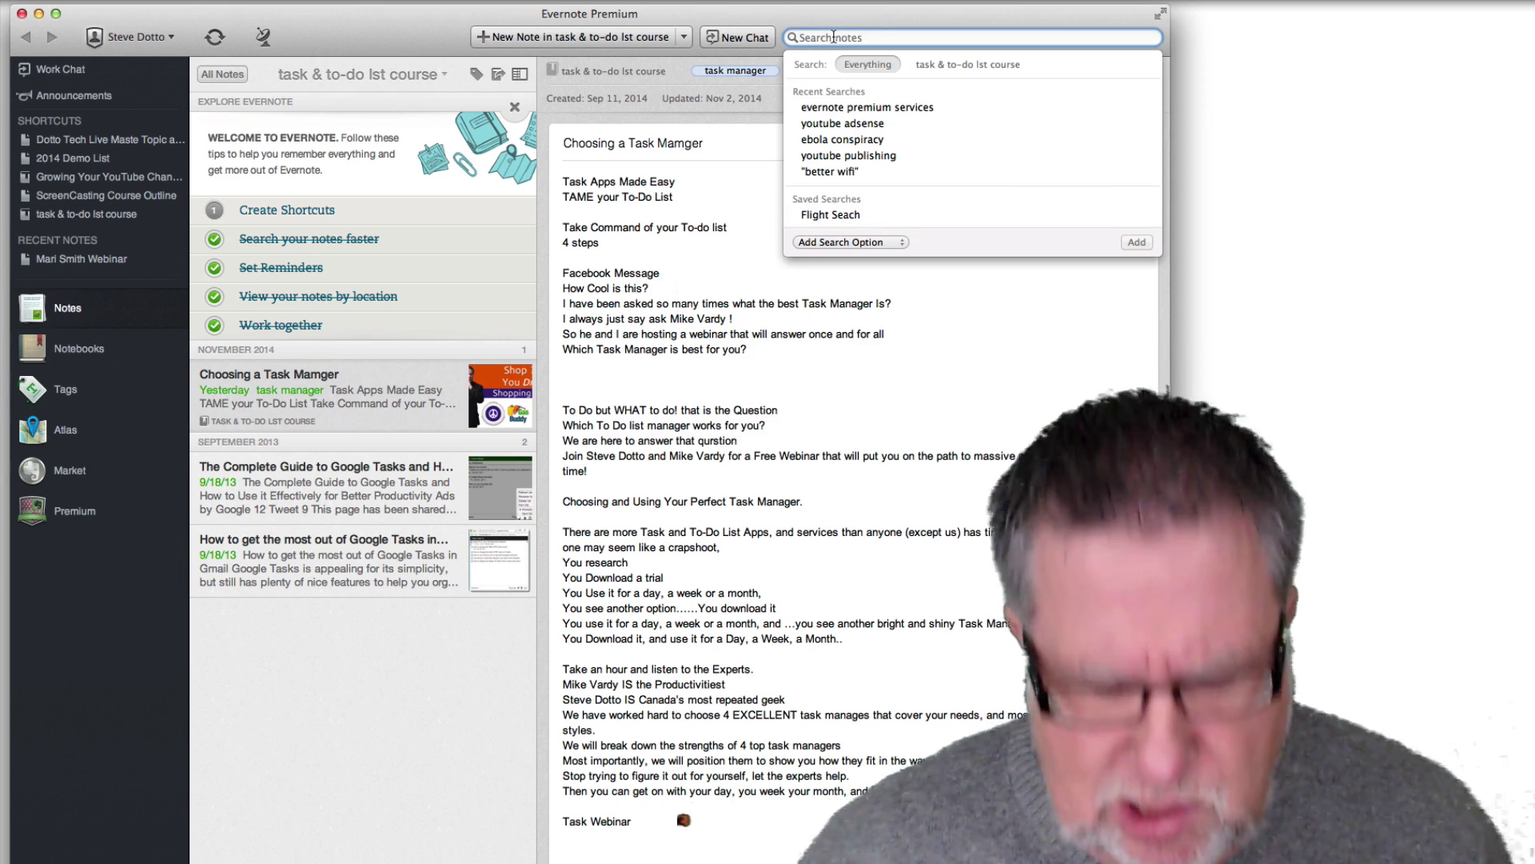
click(842, 123)
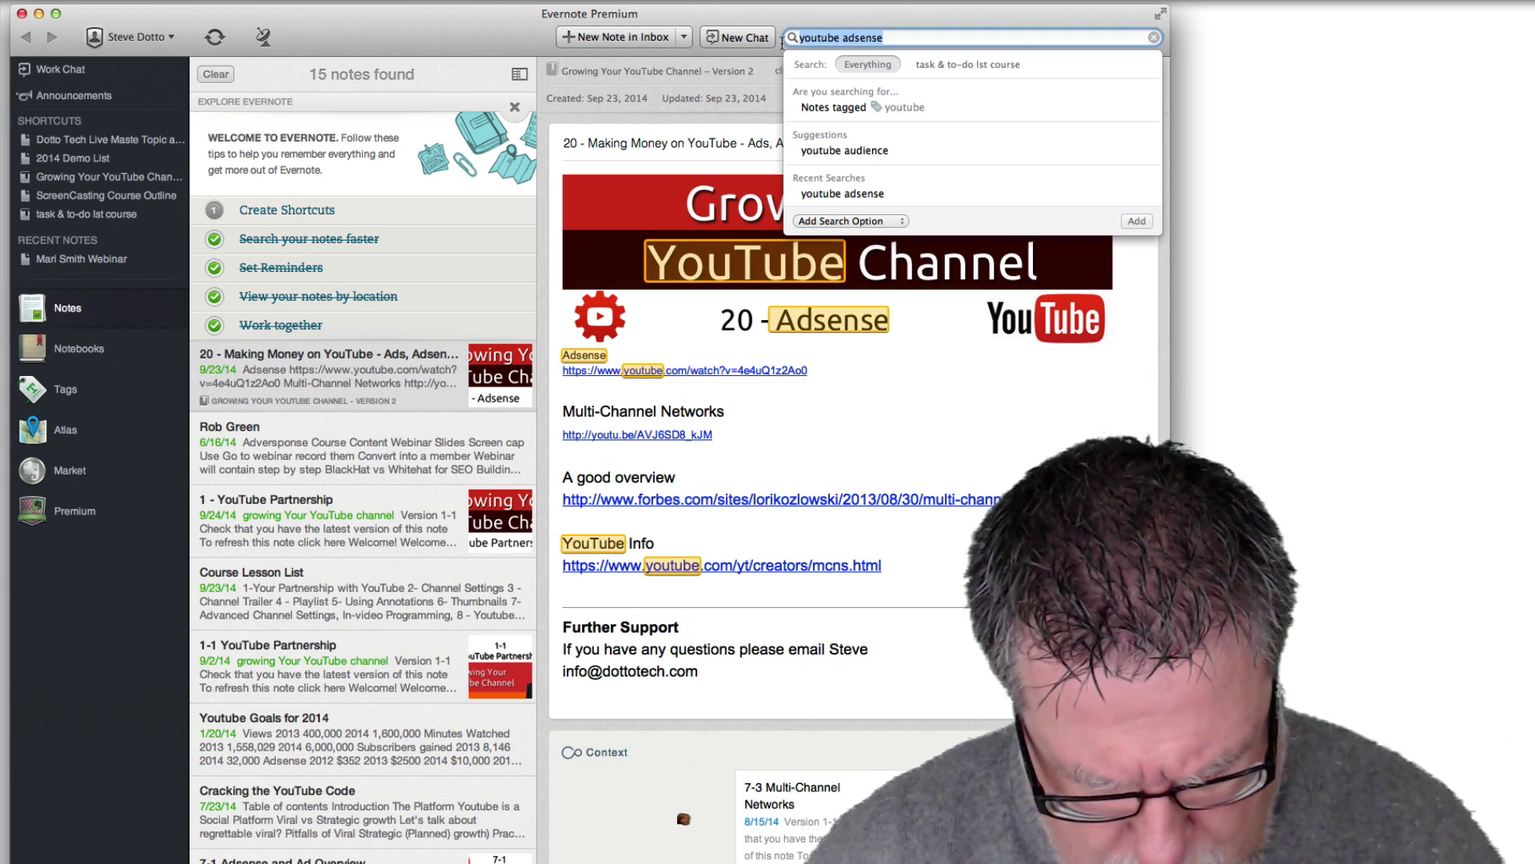
text(face)
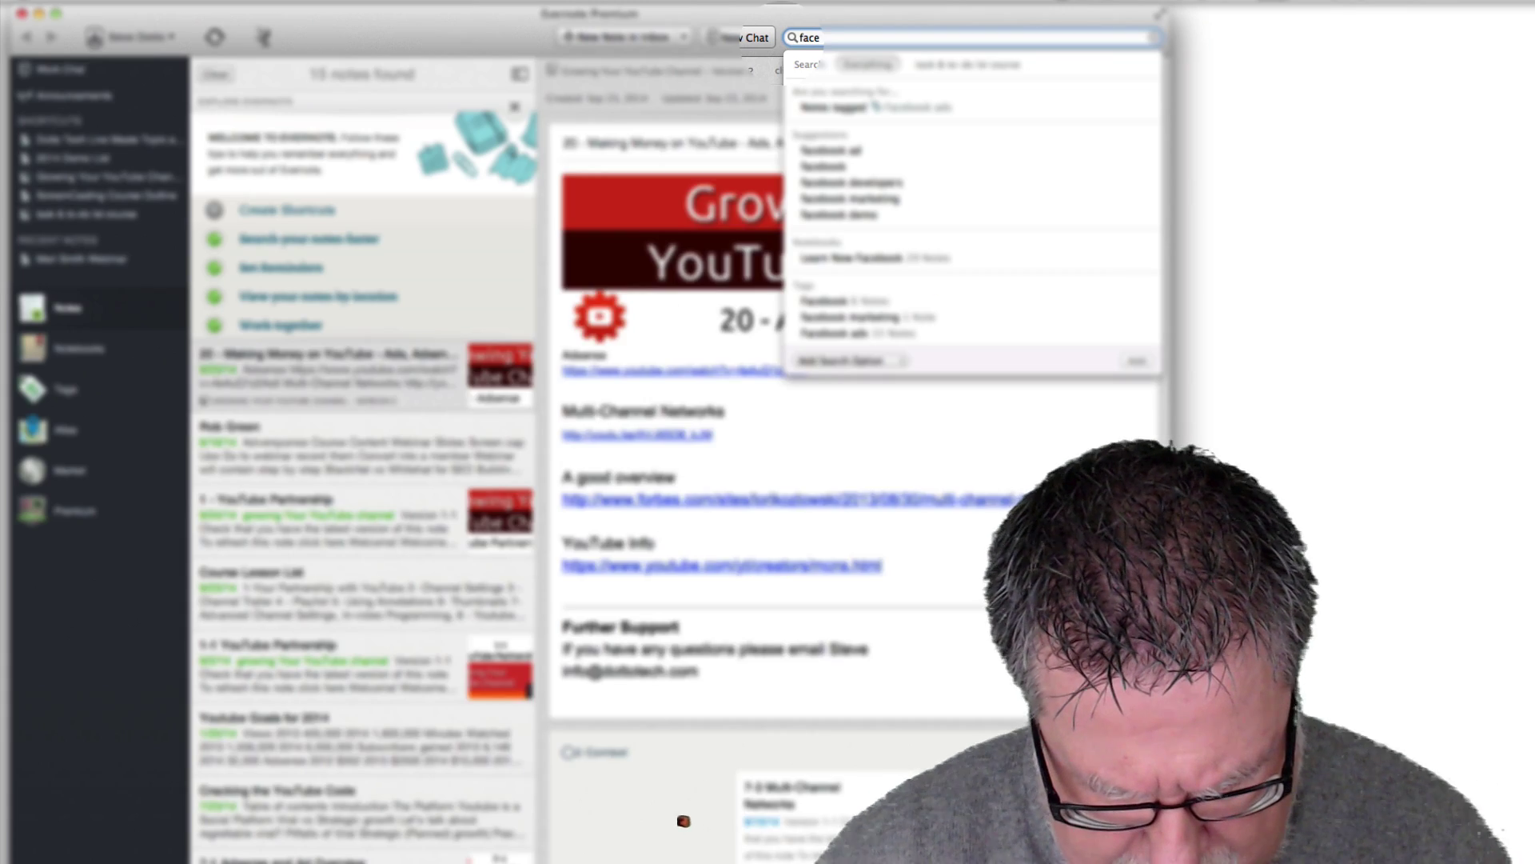
text(book marketing)
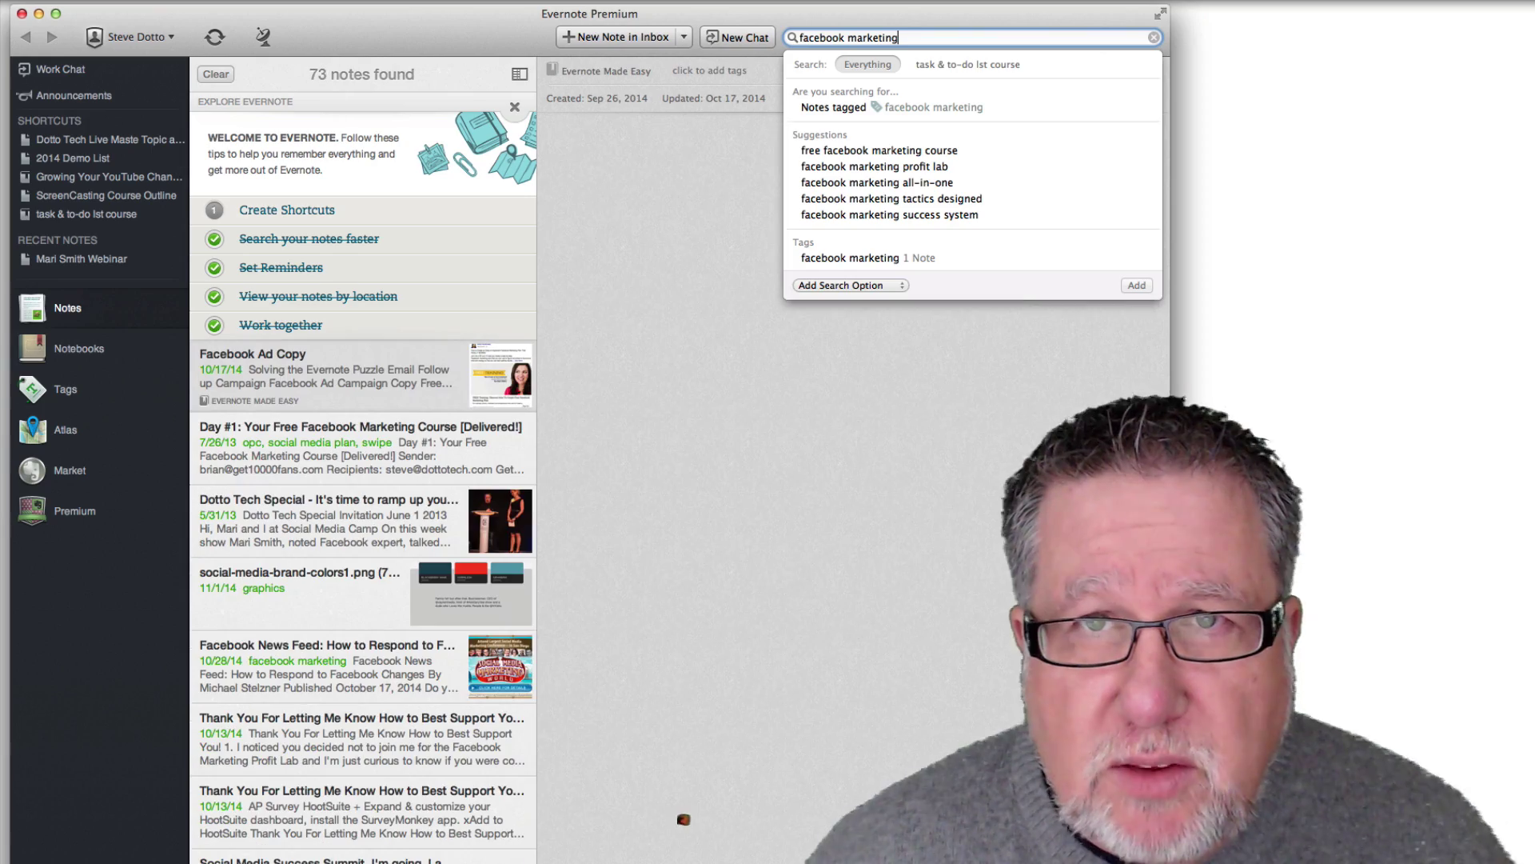
Step: Open the 'Facebook Ad Copy' result and scroll down to its related Context articles
click(703, 340)
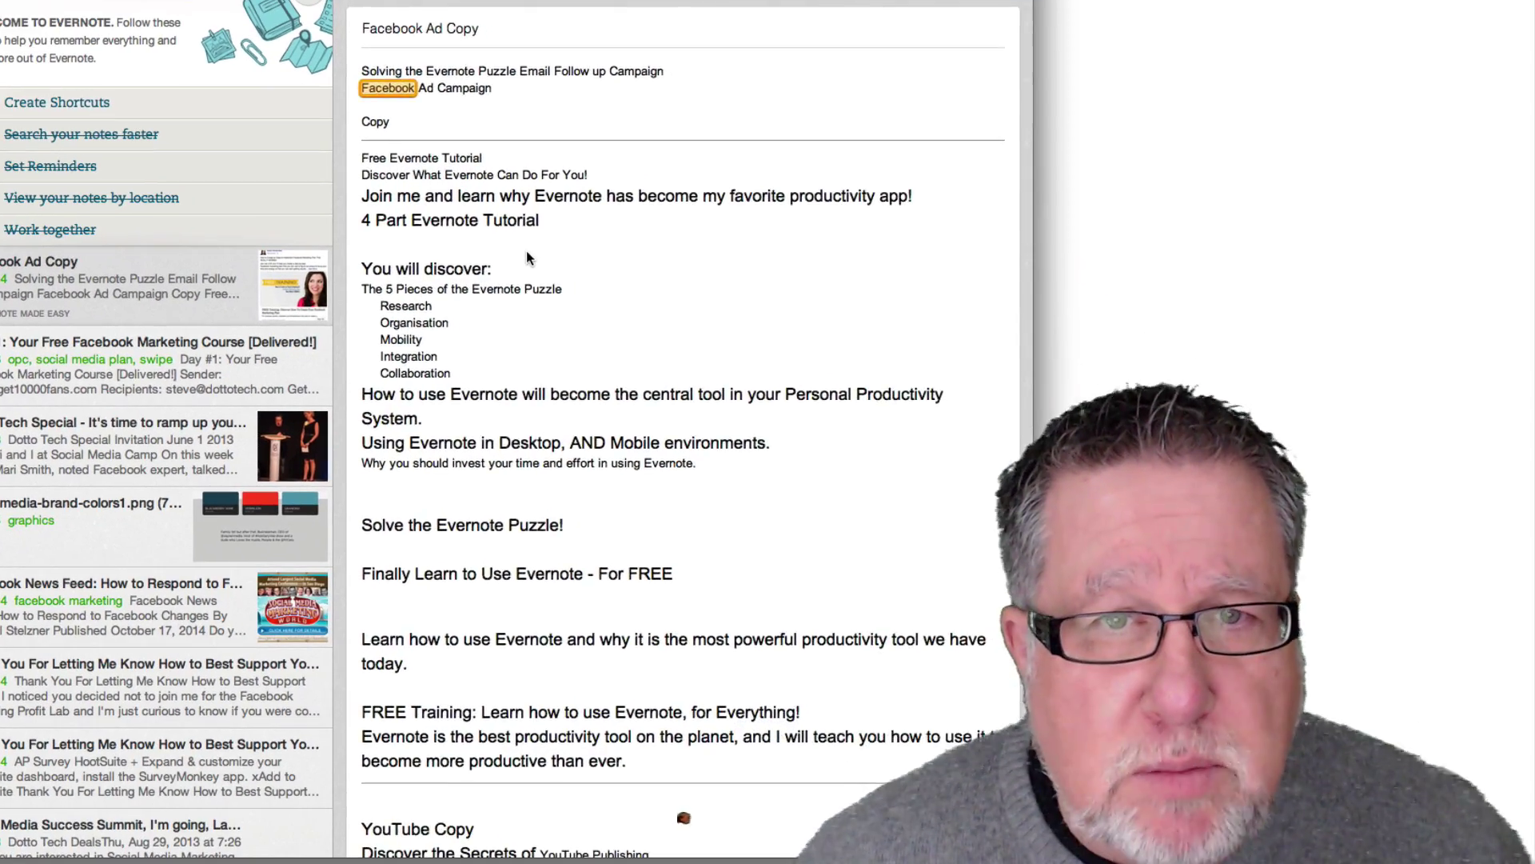
scroll(684, 328, down, 15)
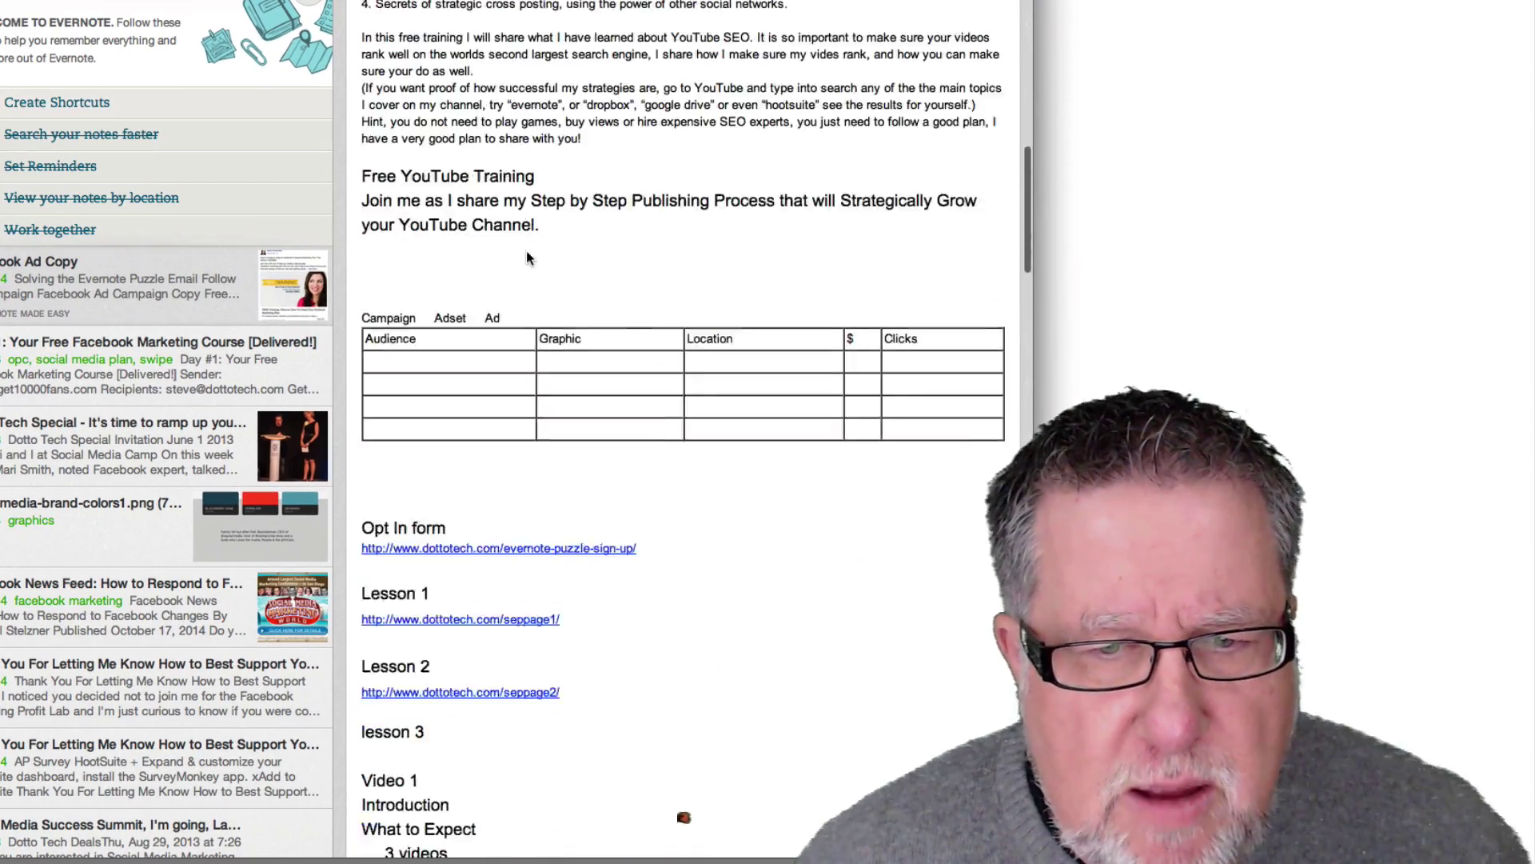
scroll(528, 257, down, 20)
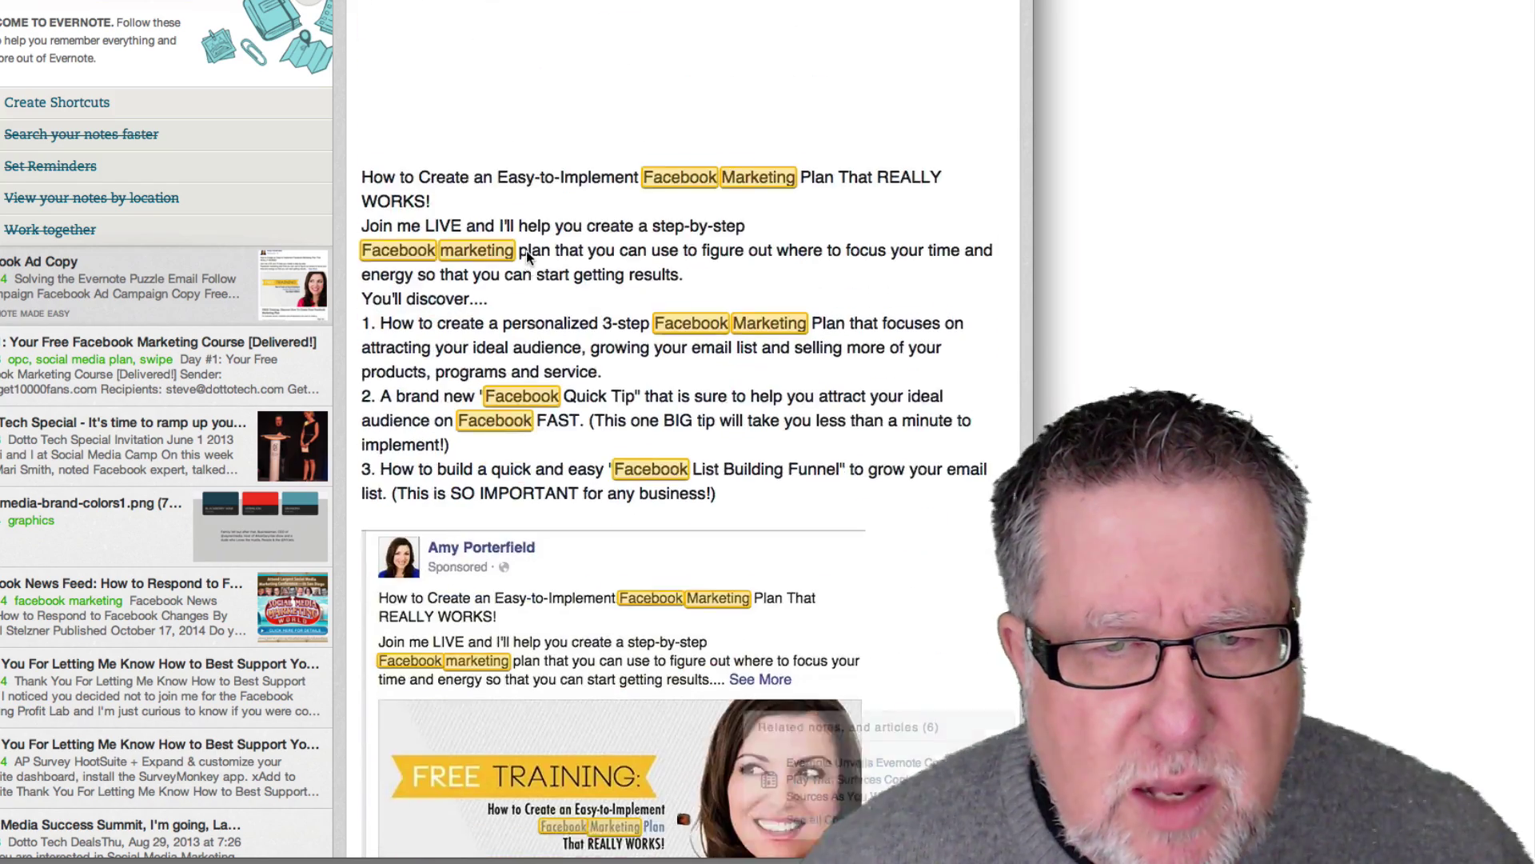
scroll(526, 251, down, 20)
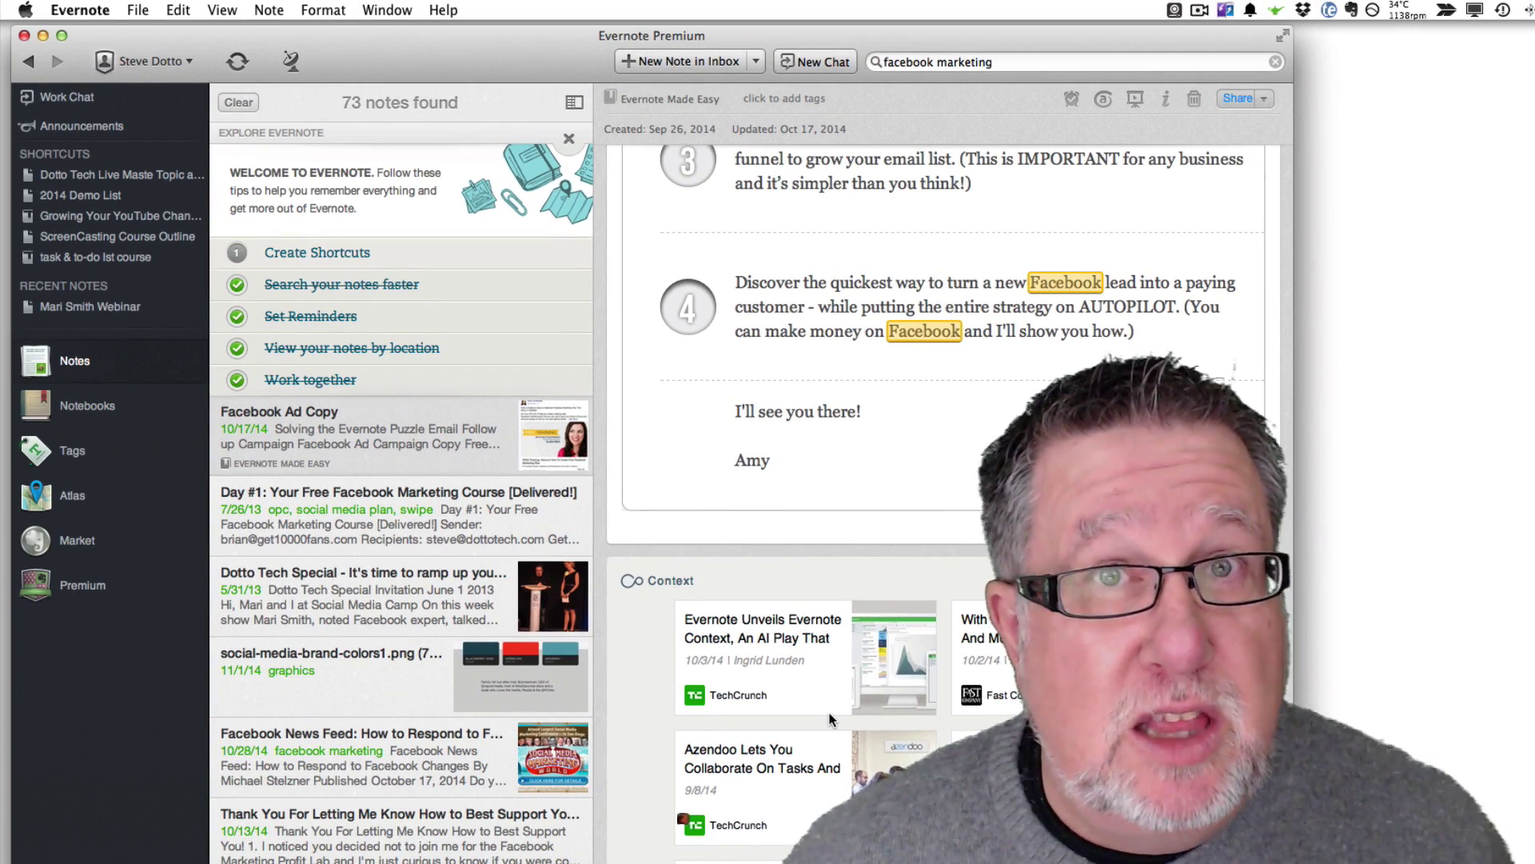
Step: Go to Evernote Preferences > Context and launch Manage Context Sources
click(94, 8)
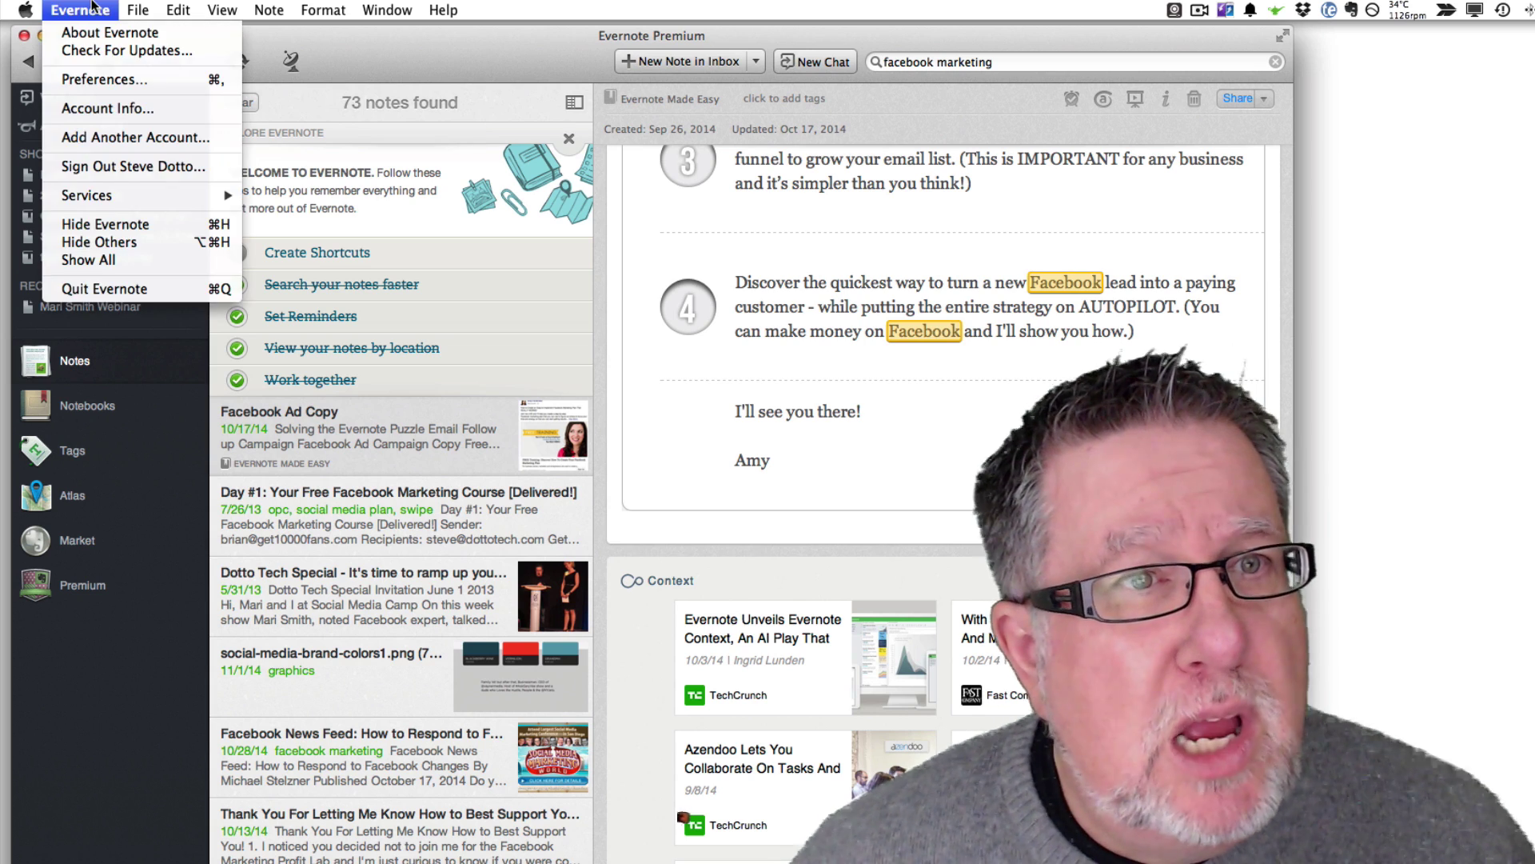
click(100, 78)
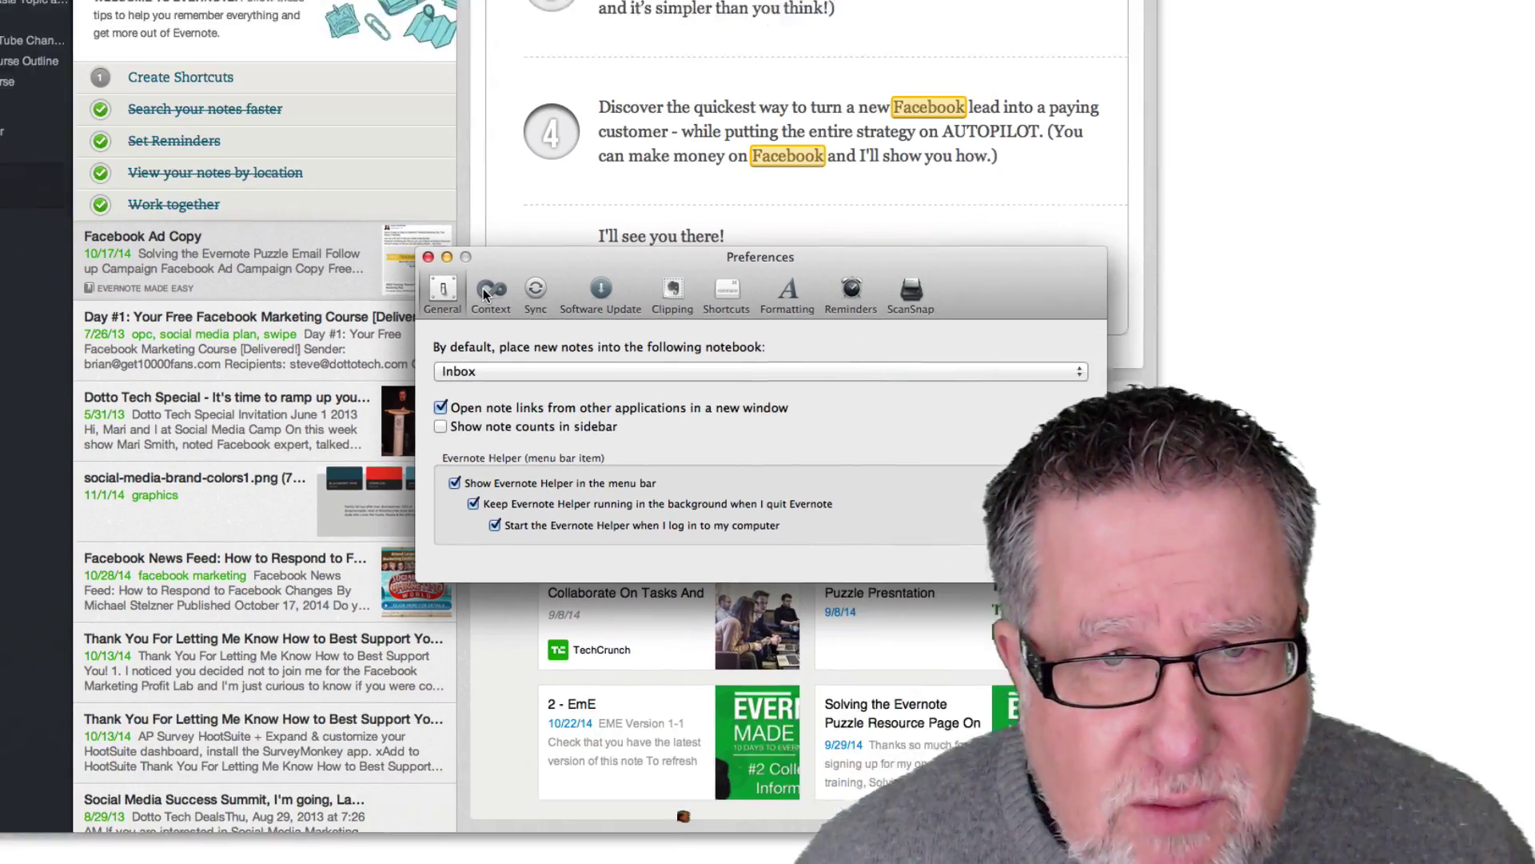
click(485, 296)
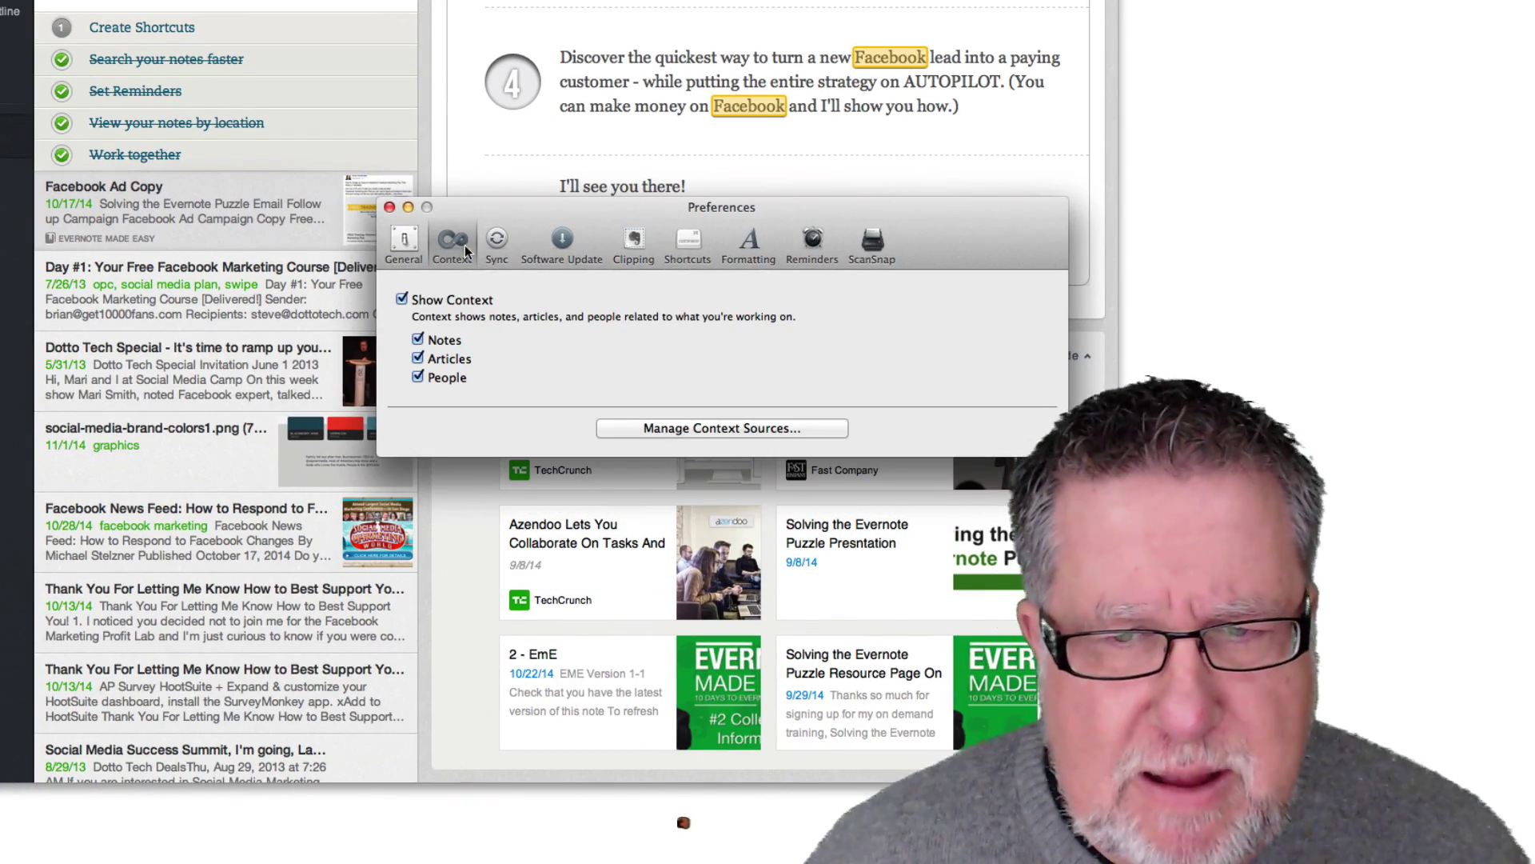
click(712, 429)
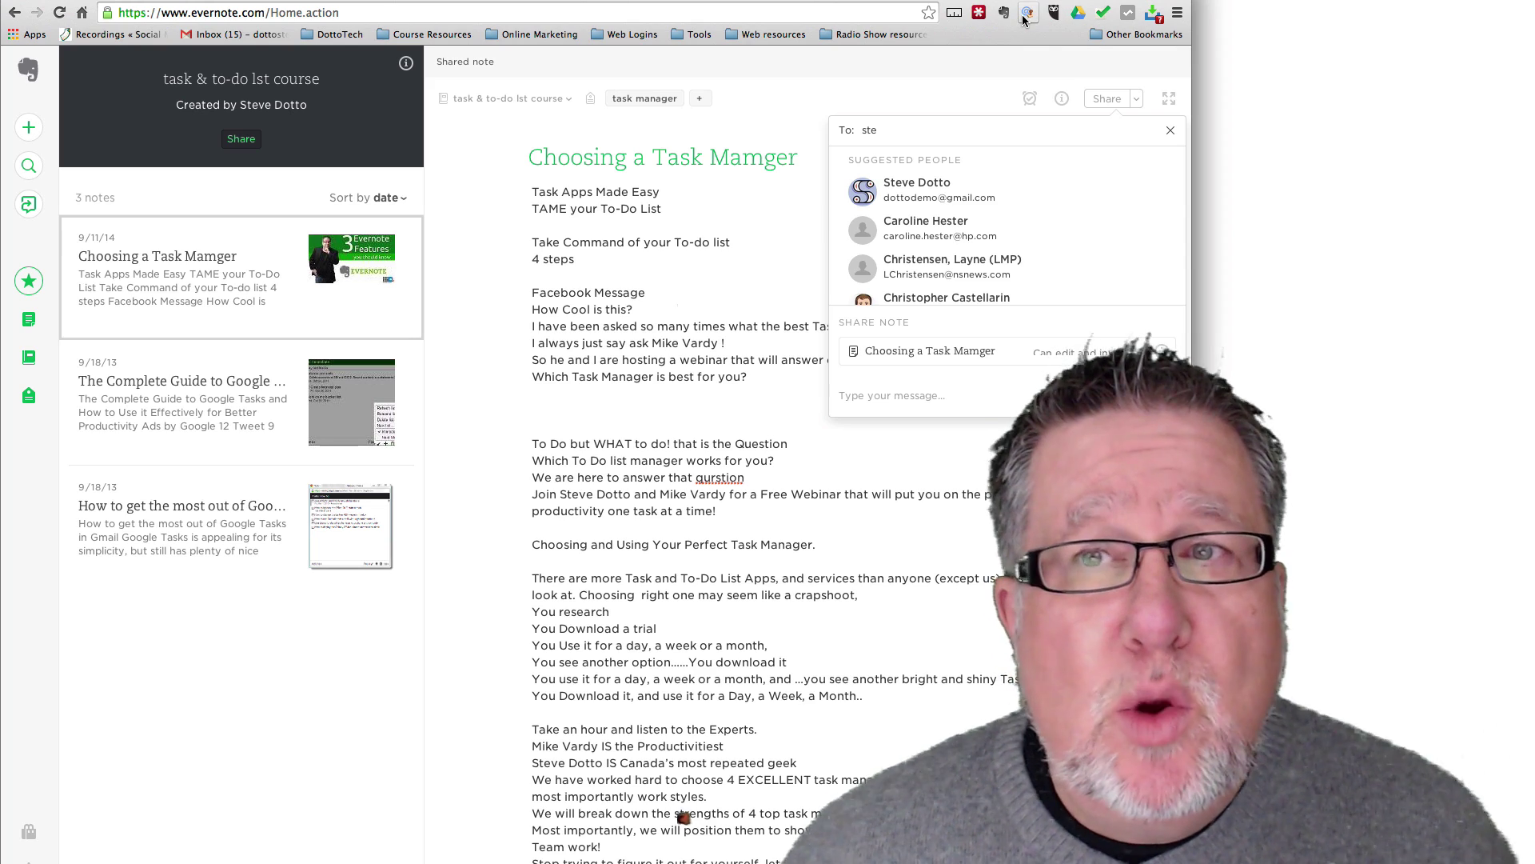
Step: Close the share dialog and reach the Evernote Web Clipper options through Chrome's Extensions settings
click(1171, 131)
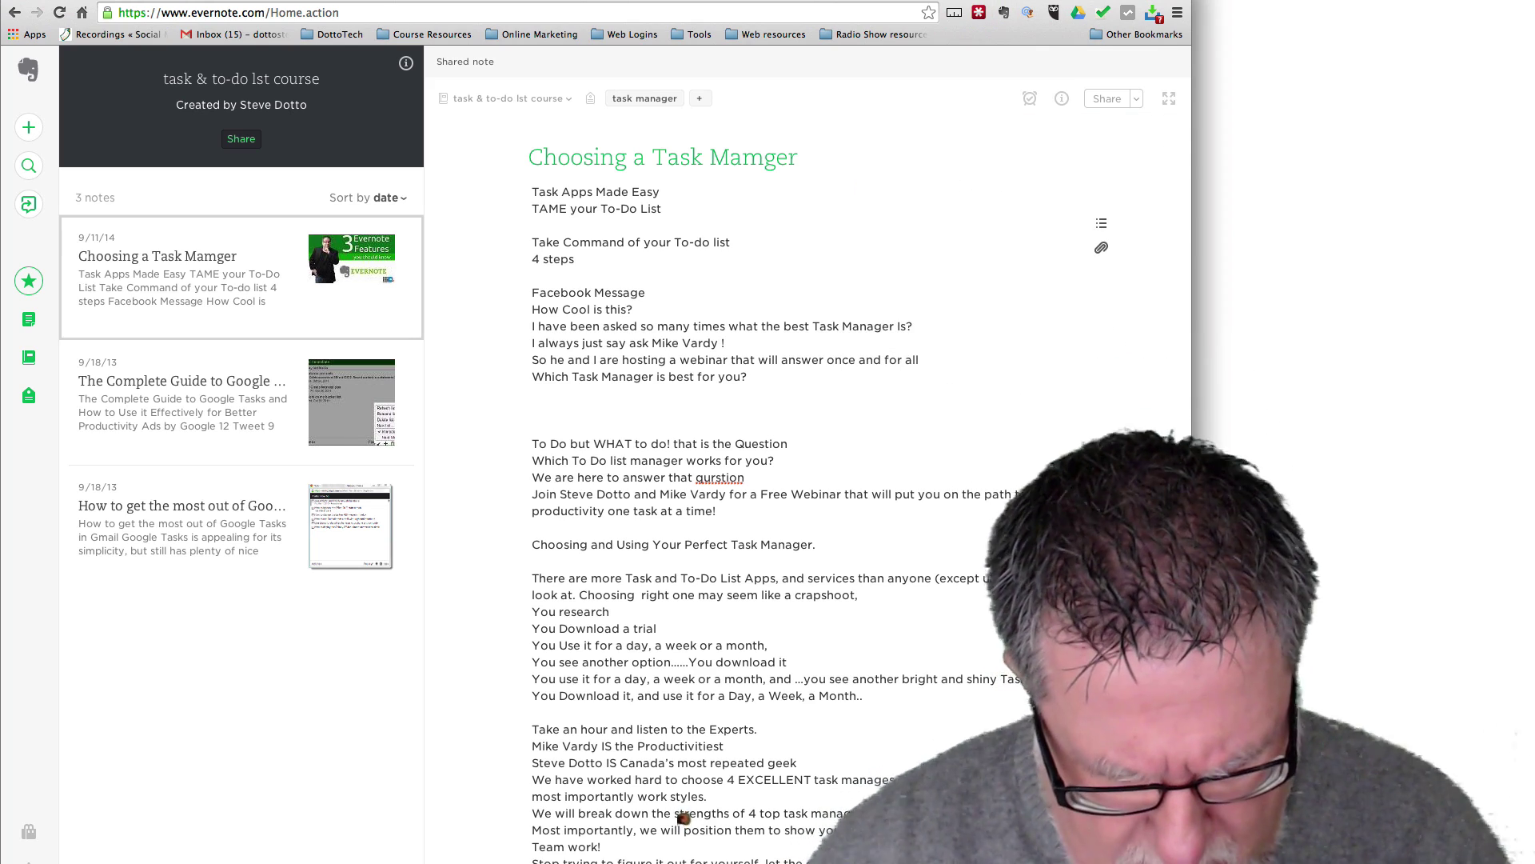
key(super+t)
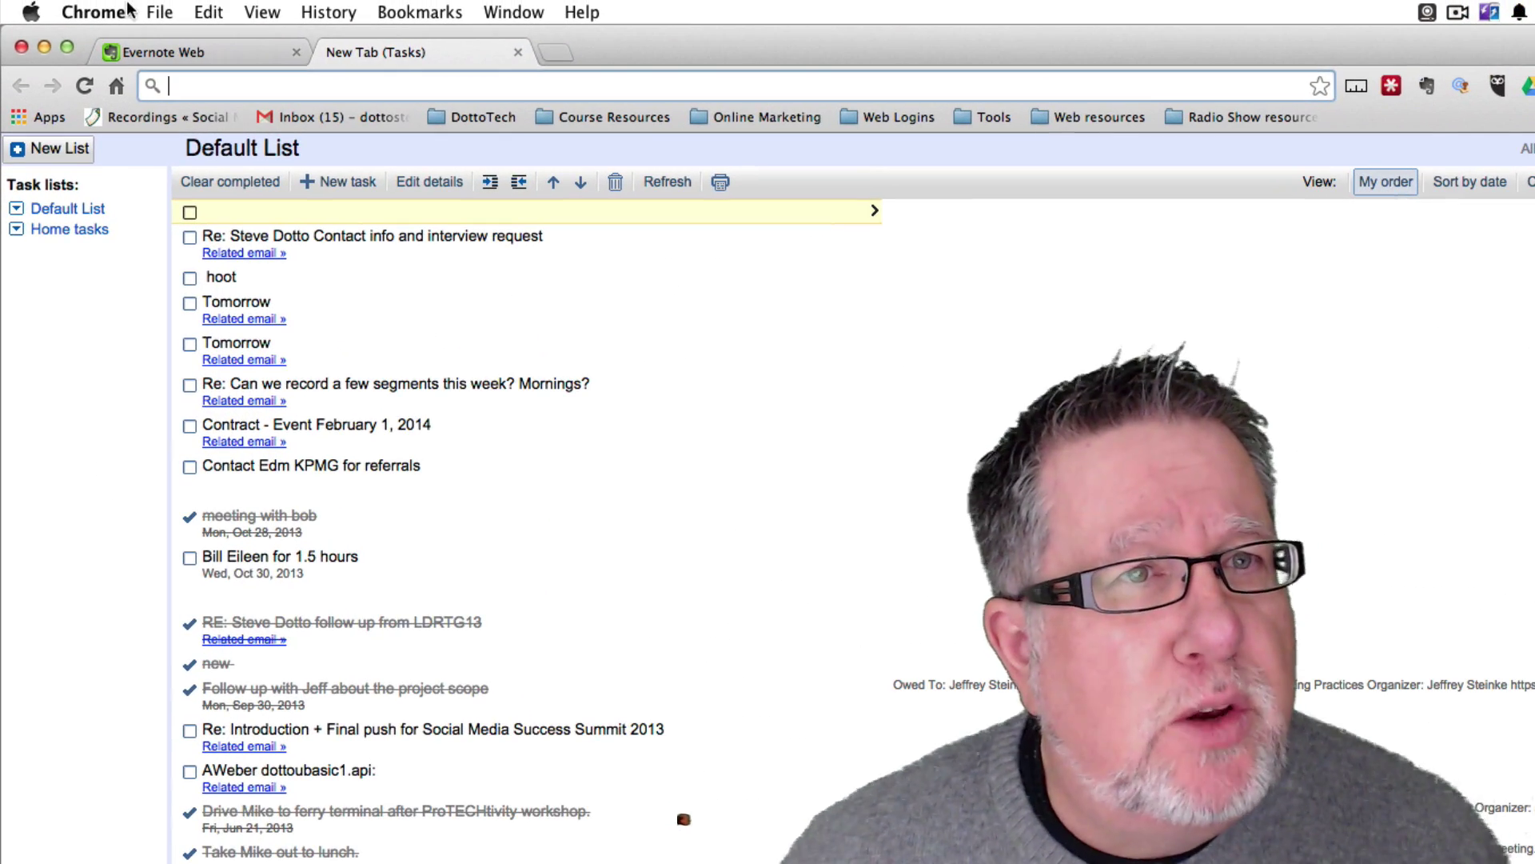
click(79, 6)
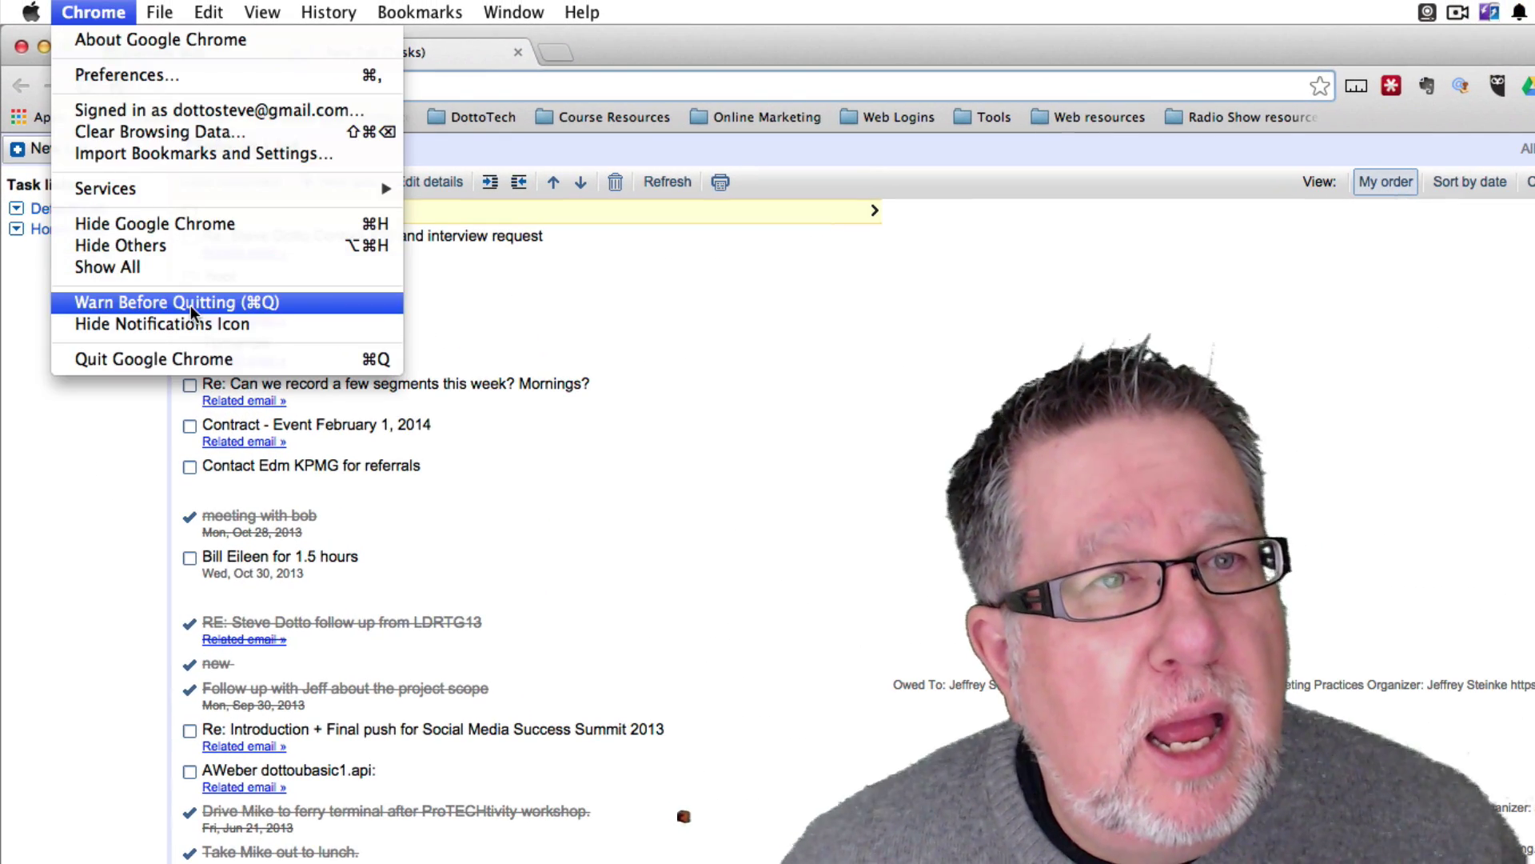
click(185, 75)
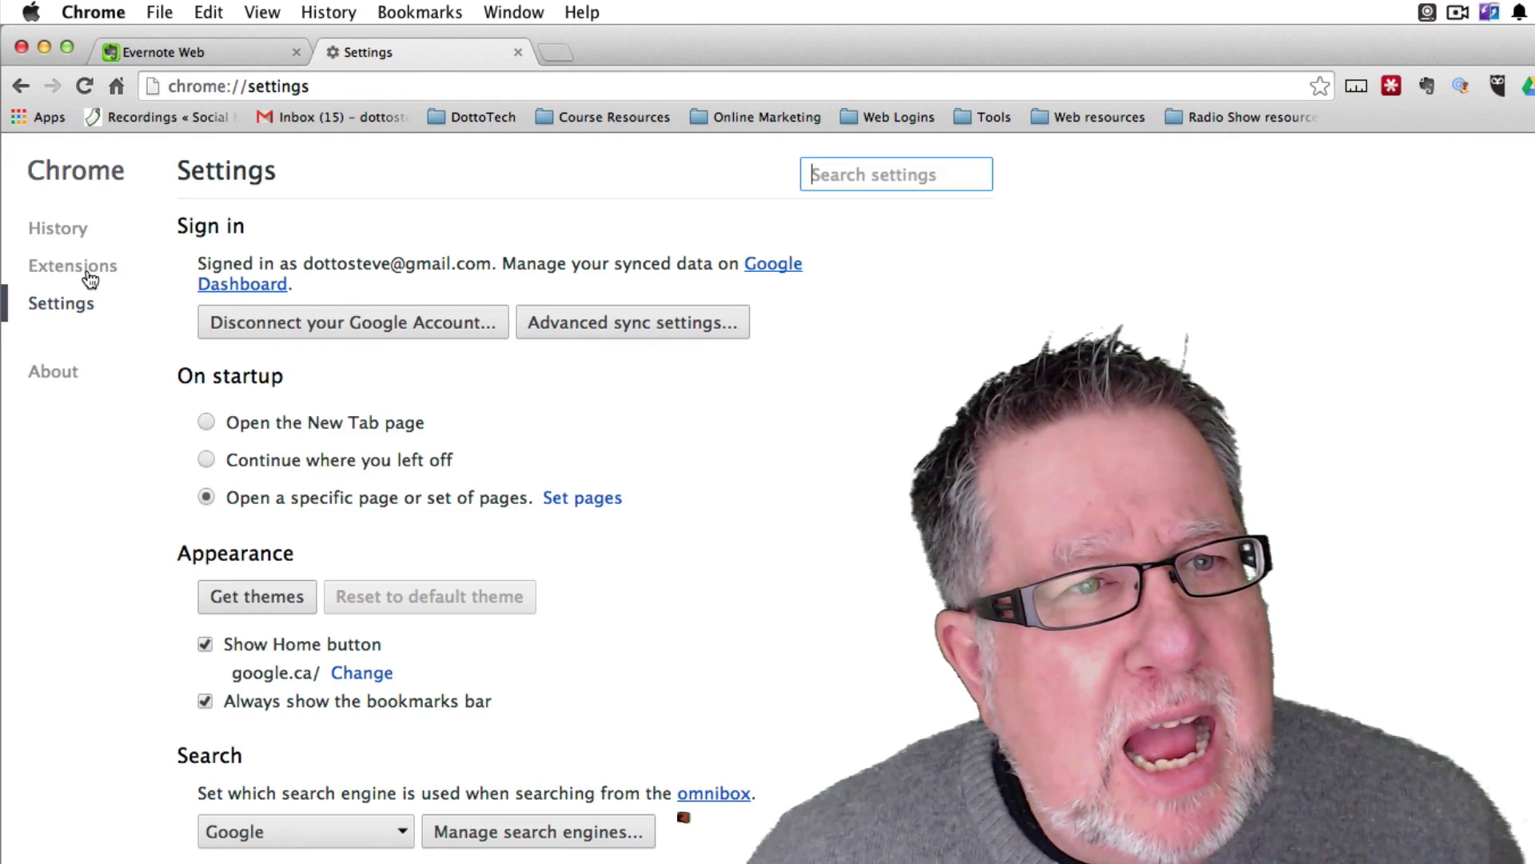
click(86, 269)
scroll(675, 651, down, 2)
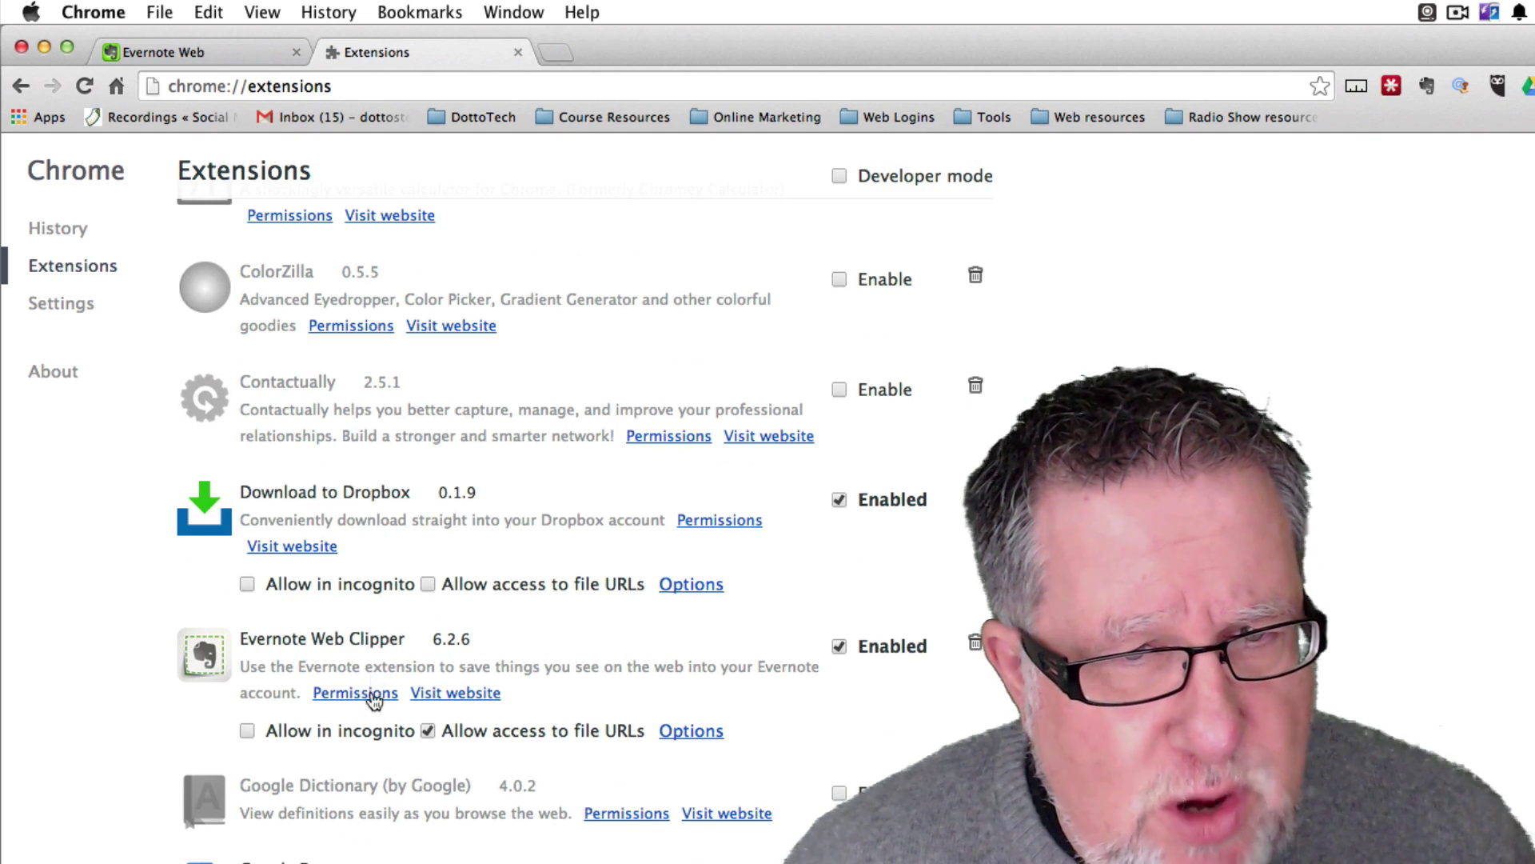
click(693, 731)
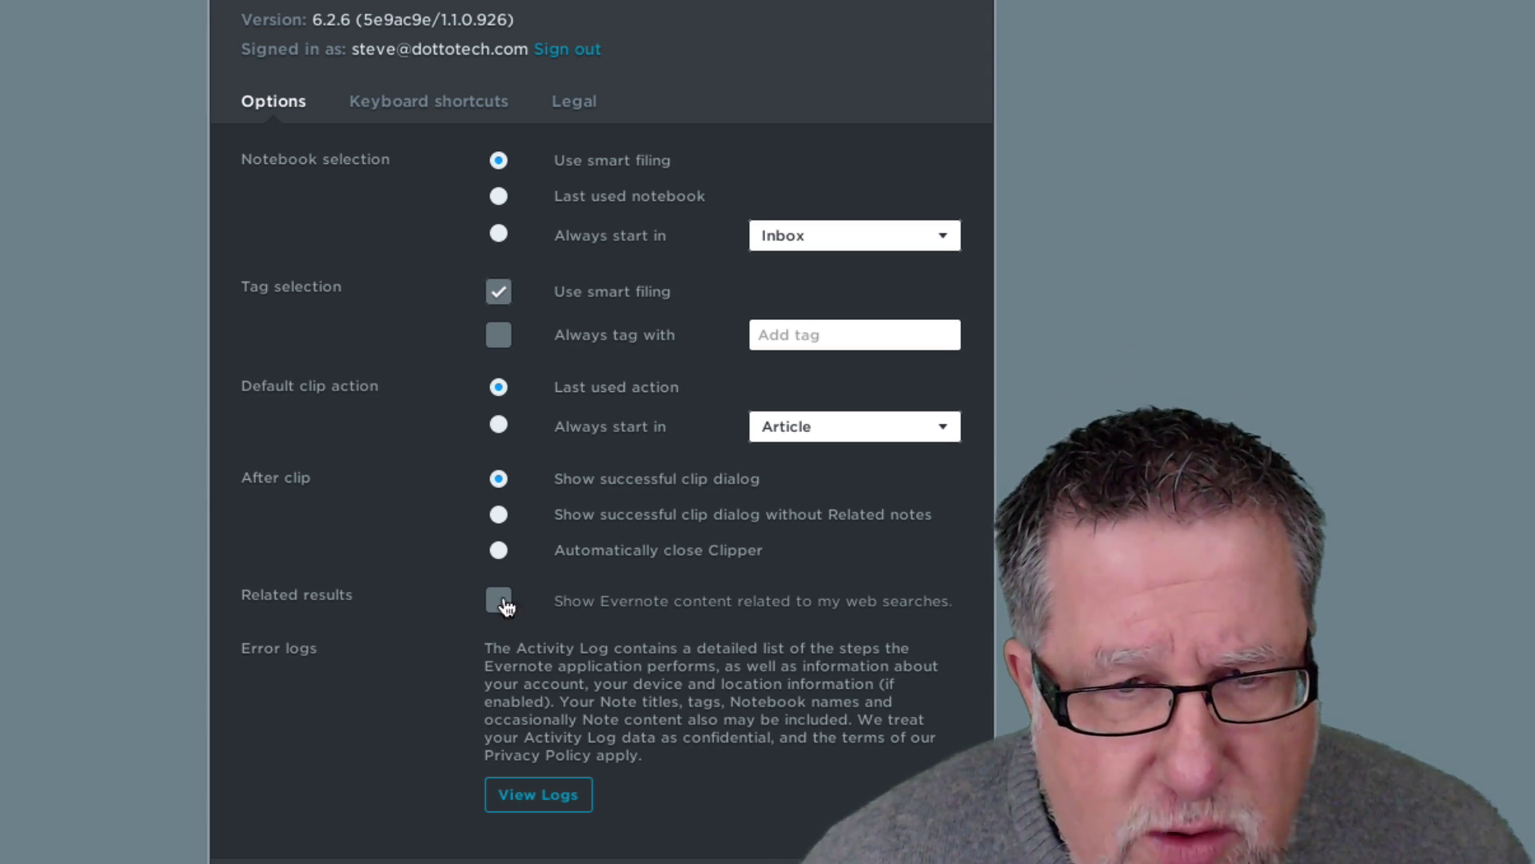
Step: Enable the Web Clipper's Related results option to show Evernote content beside web searches
click(498, 604)
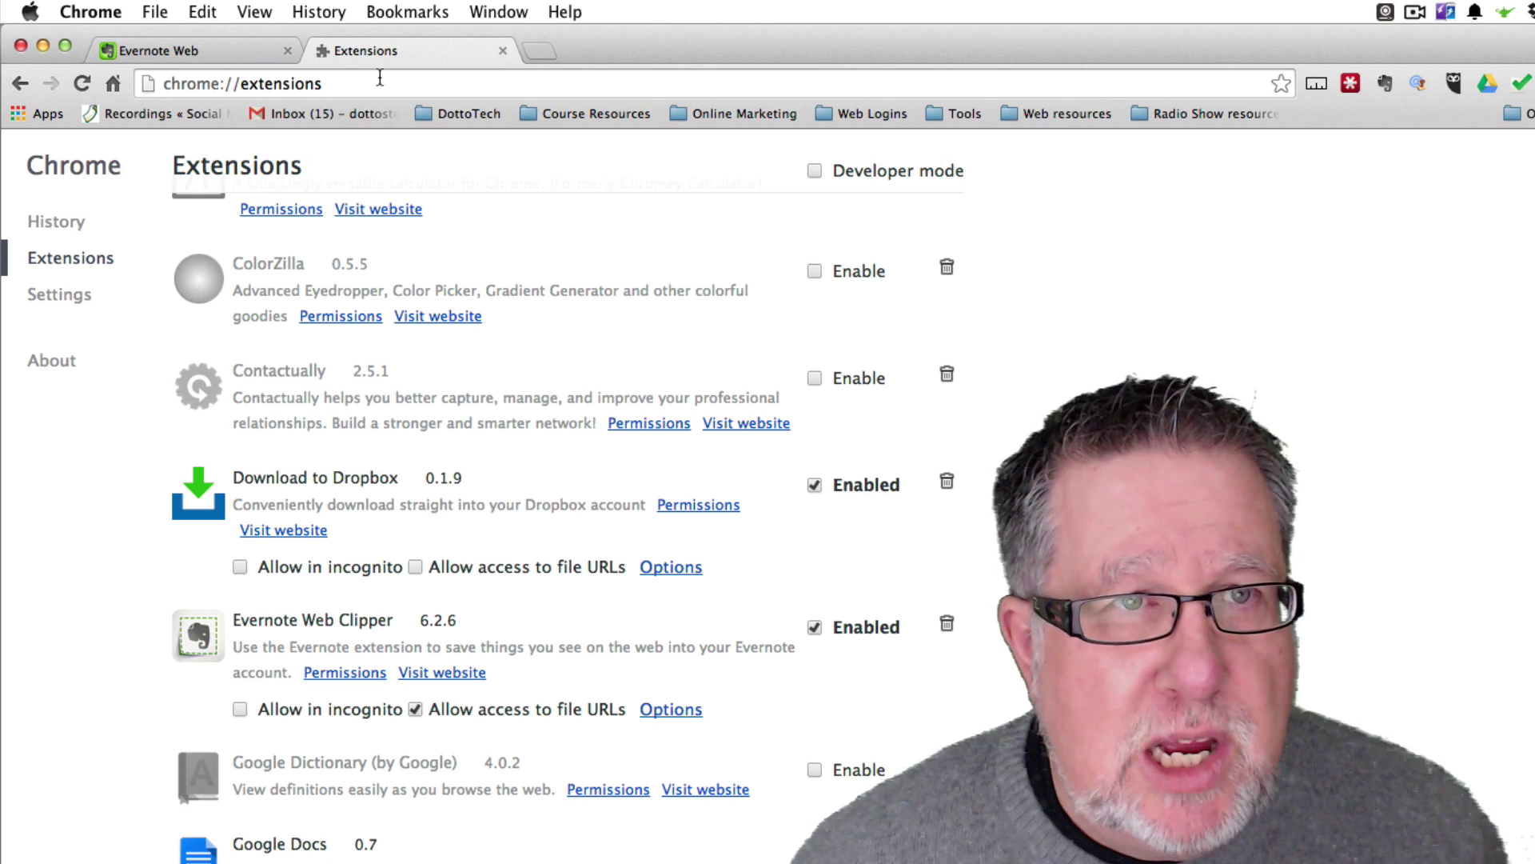
Step: Run a Google search for 'facebook marketing' from Chrome's address bar
click(379, 80)
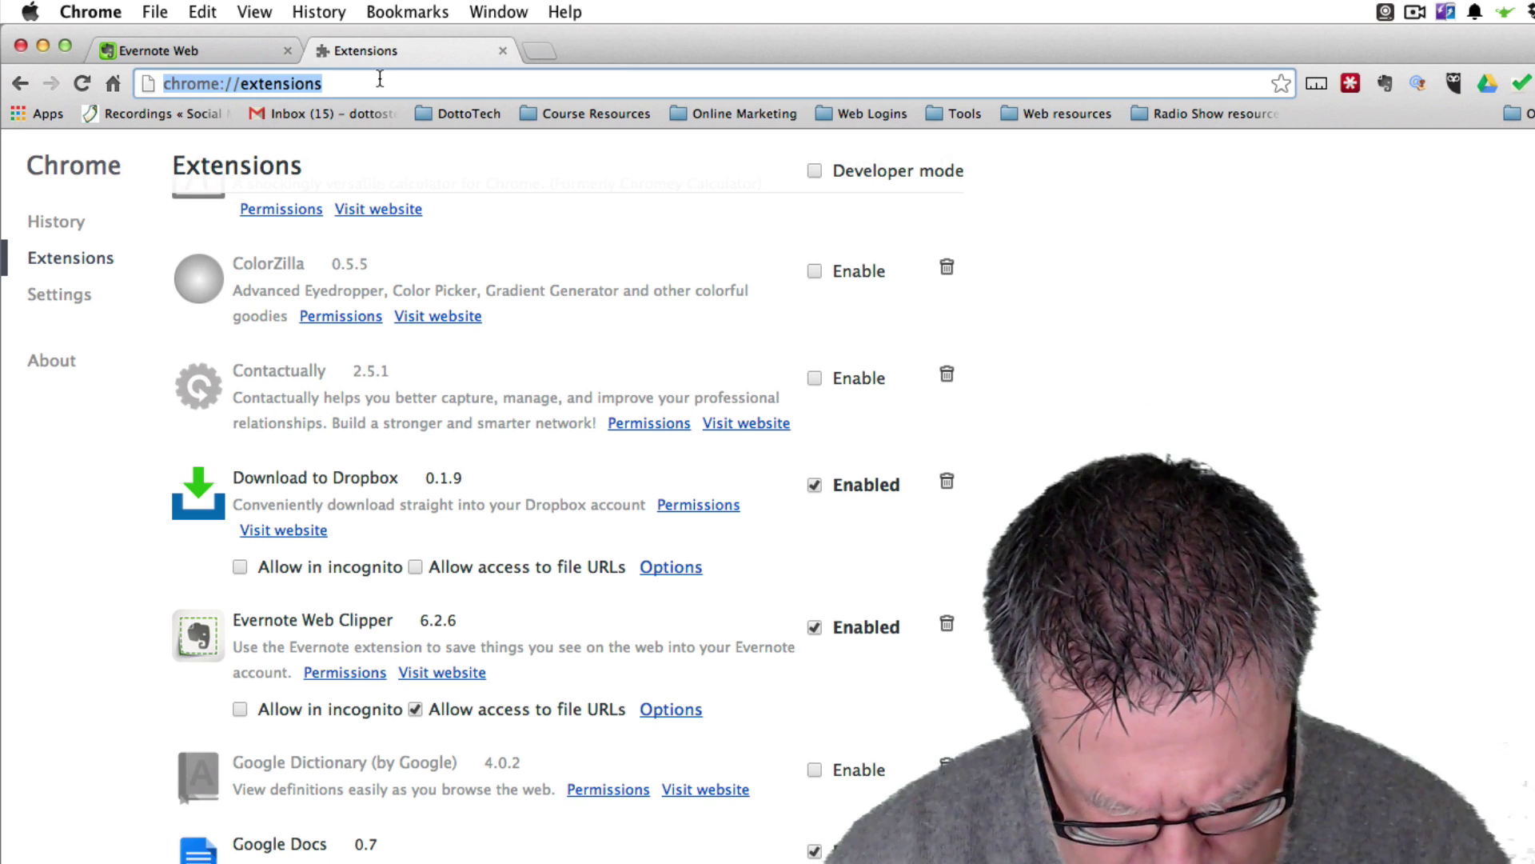
text(facebook )
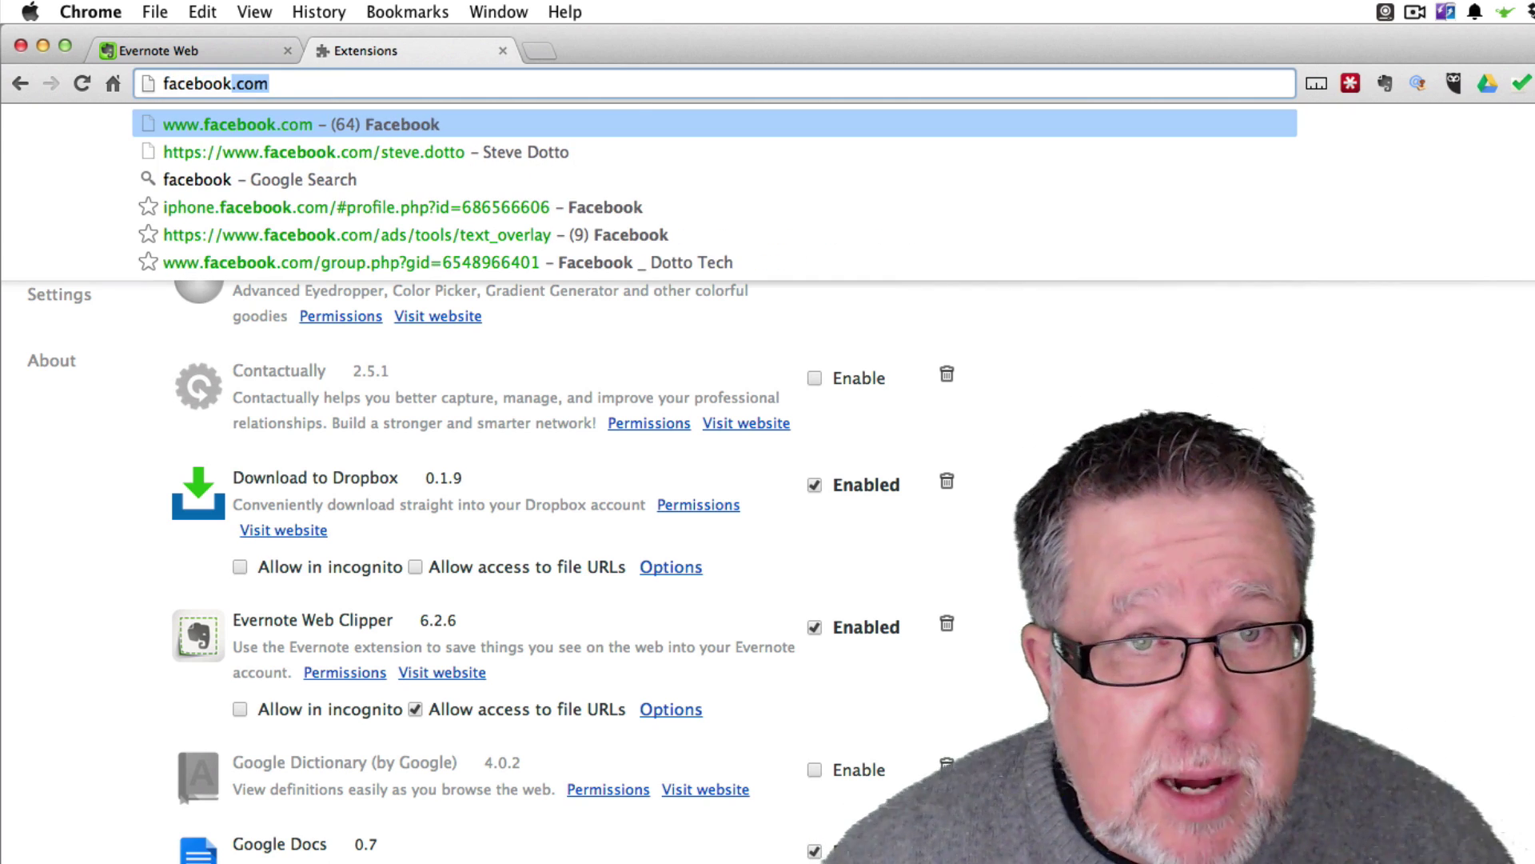
text(ma)
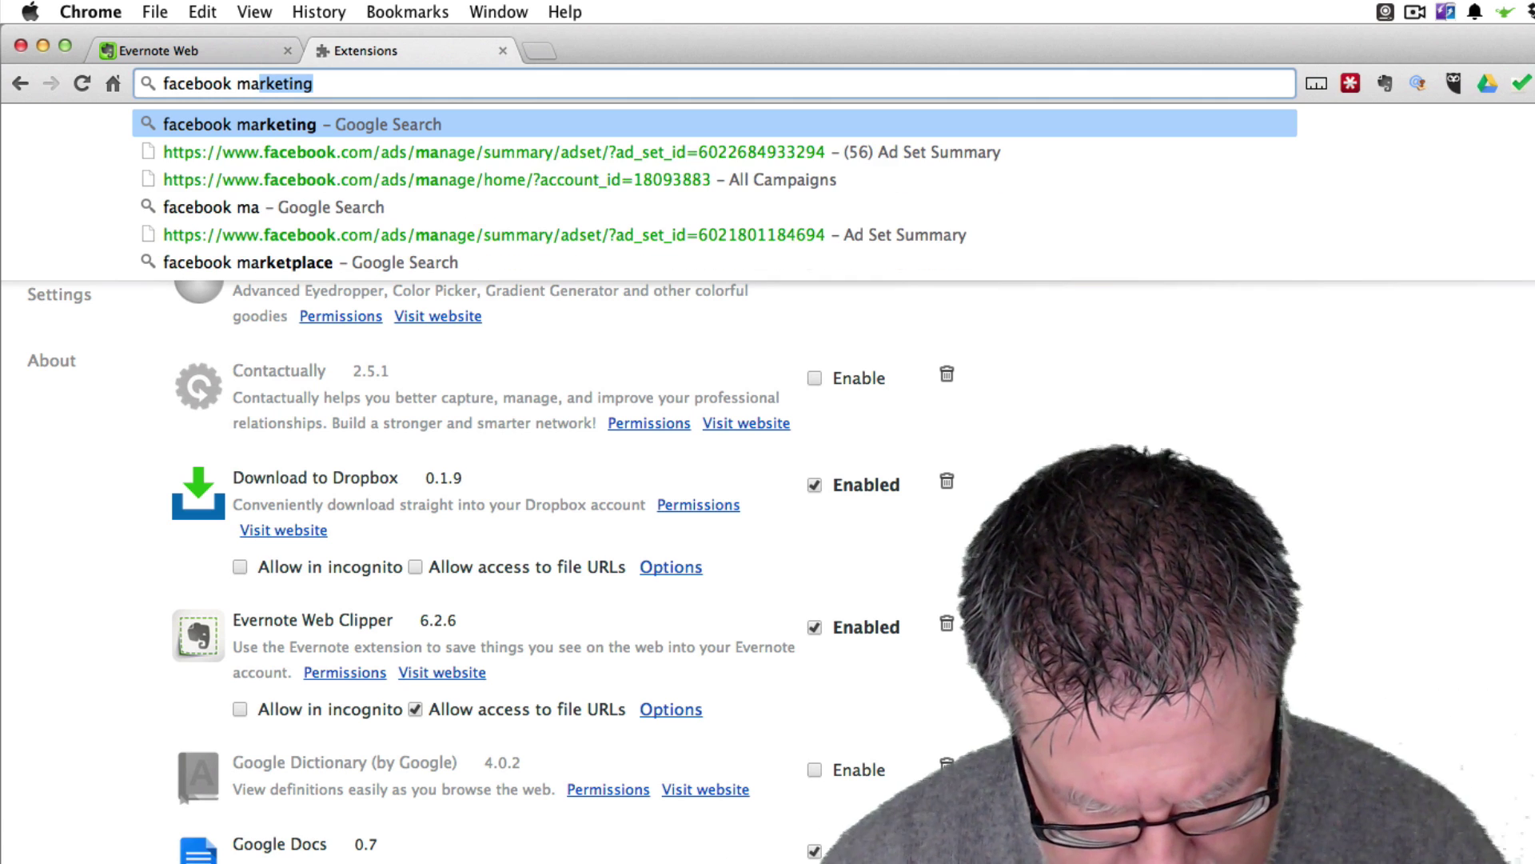
text(rkewting)
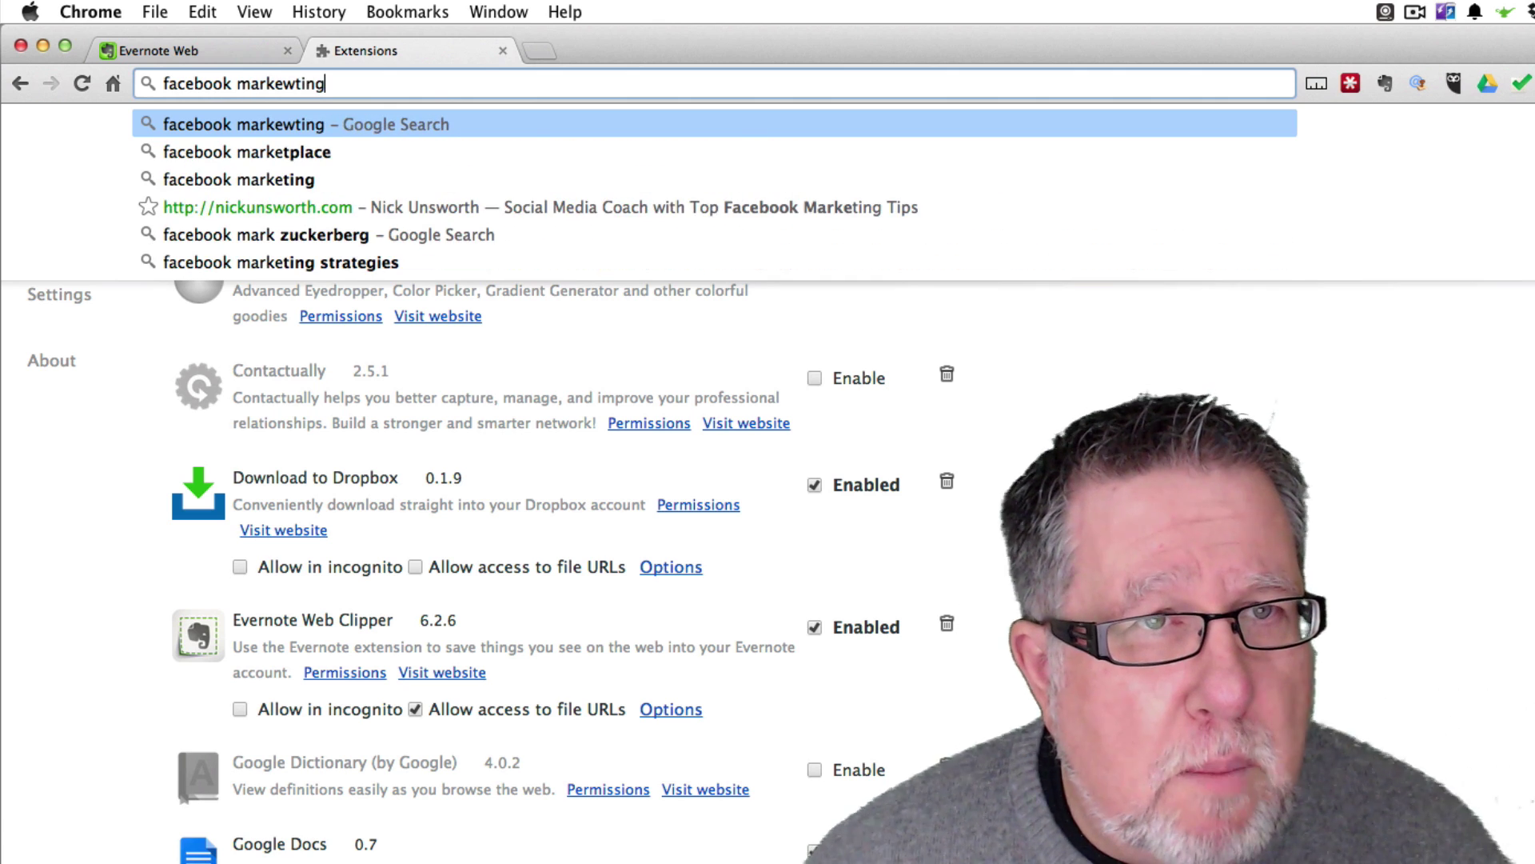
key(BackSpace)
key(BackSpace)
key(BackSpace)
key(BackSpace)
key(BackSpace)
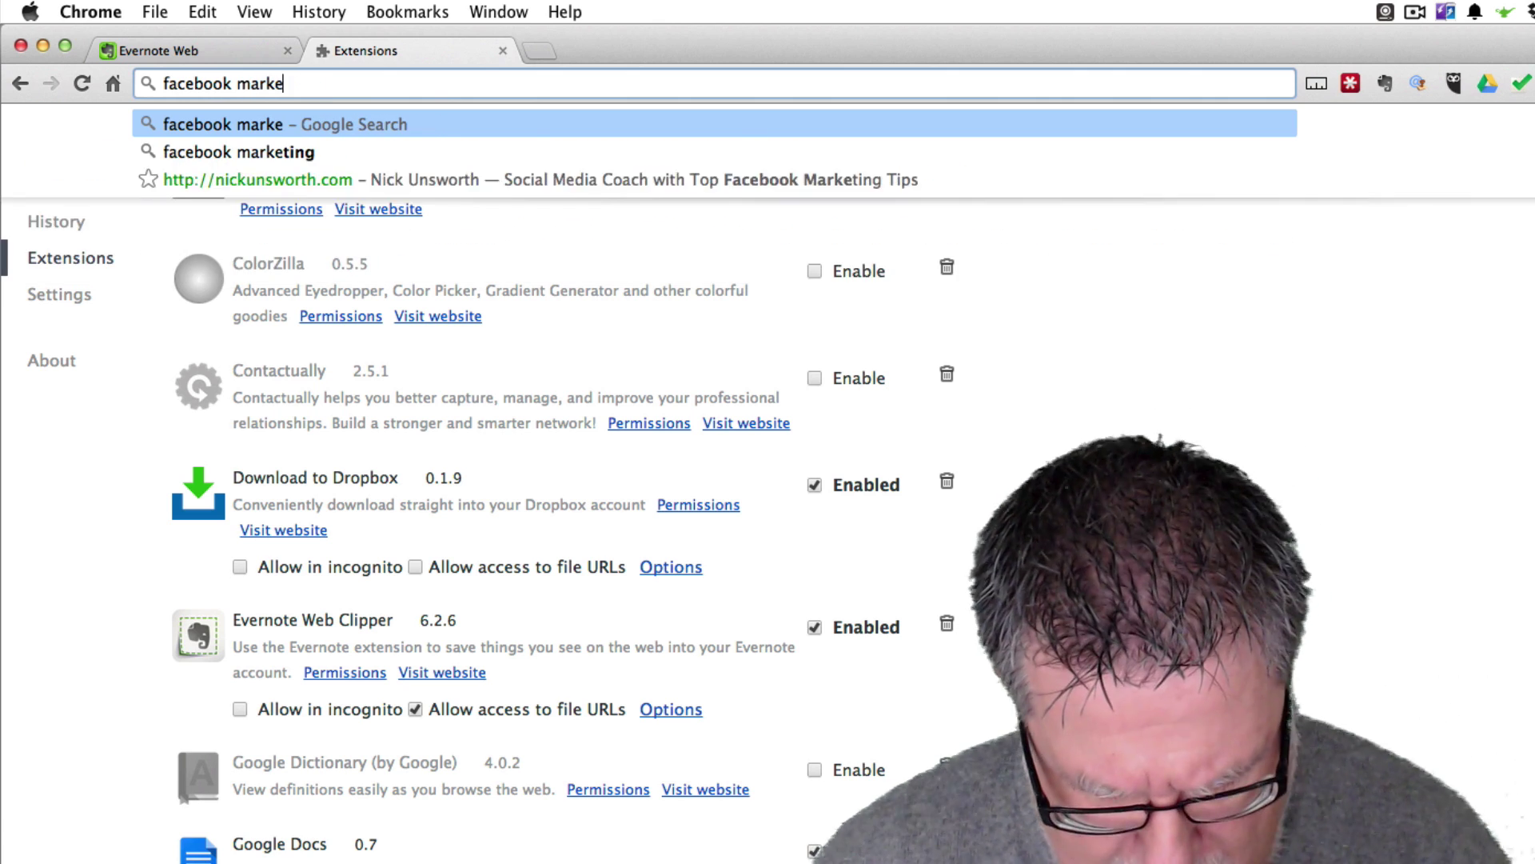
text(ting)
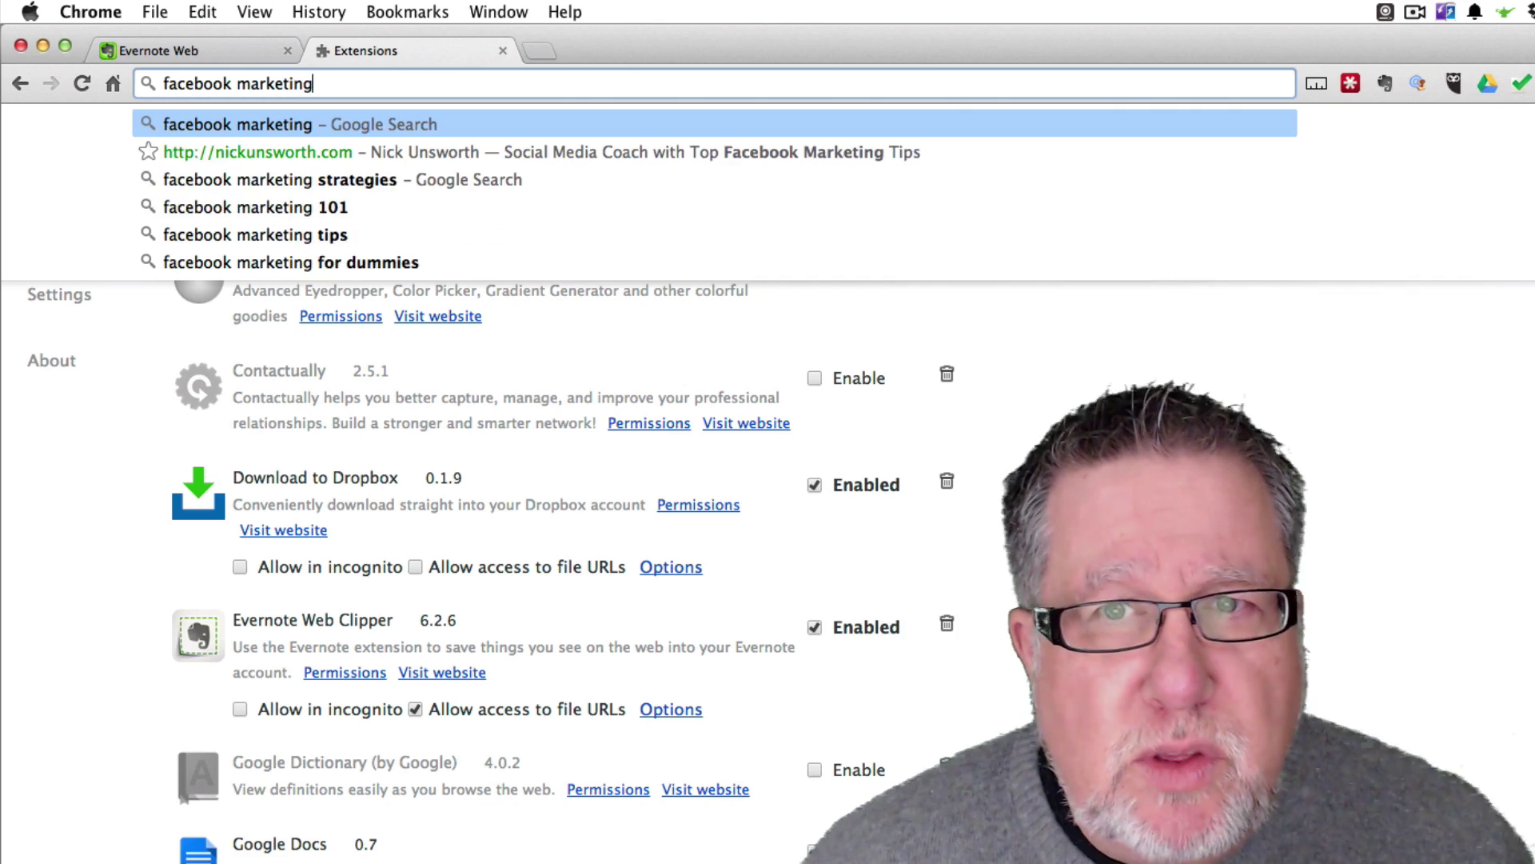
key(Return)
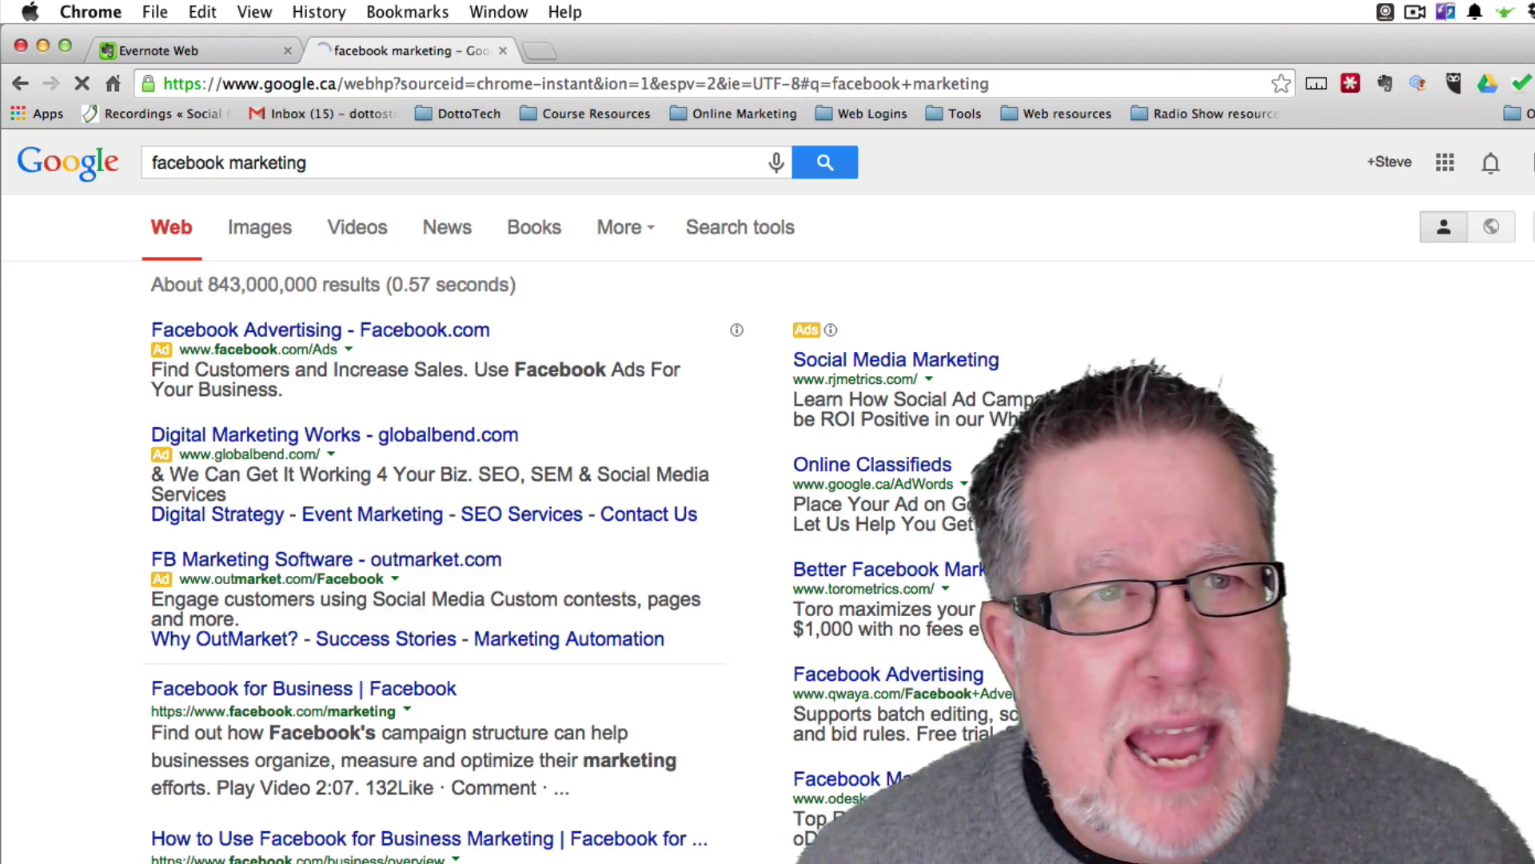